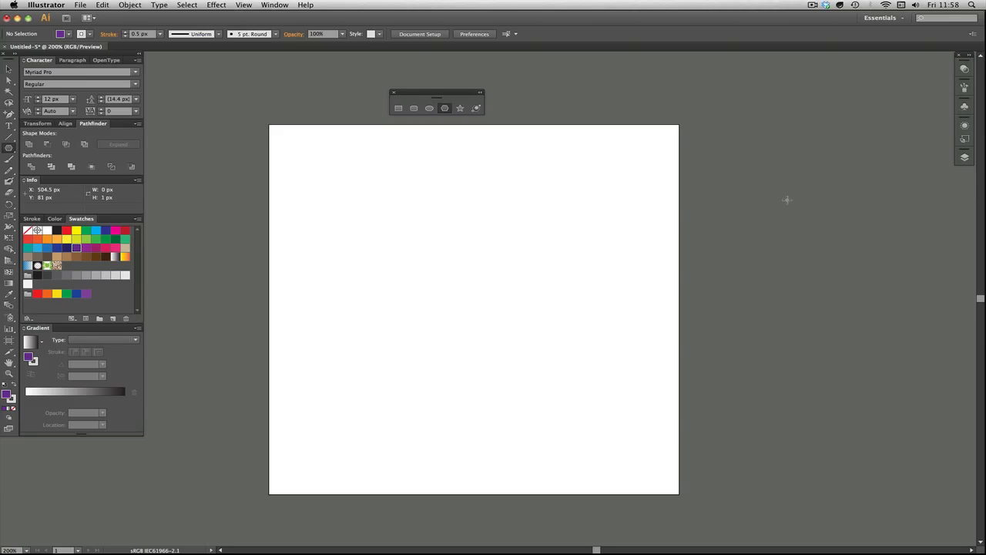
Detach the shape tools as a floating set and draw a large purple rectangle near the middle of the artboard
{"action": "left_click", "coordinate": [12, 151]}
{"action": "left_click_drag", "start_coordinate": [446, 94], "coordinate": [498, 96]}
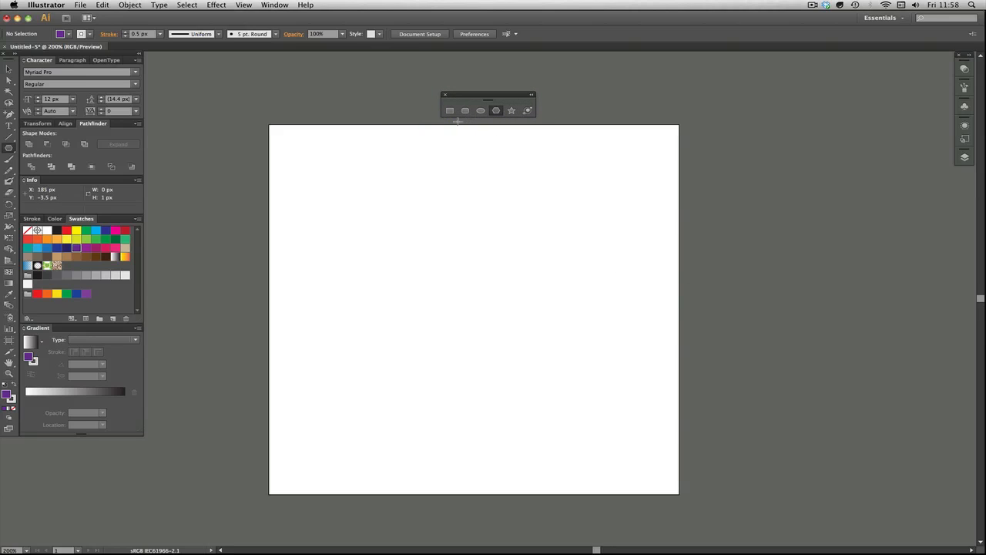
{"action": "left_click", "coordinate": [450, 111]}
{"action": "left_click_drag", "start_coordinate": [383, 214], "coordinate": [506, 322]}
Draw three smaller shapes beside it: a bar about 140.5 × 15.5 px, a thin vertical sliver and a rectangle about 27.5 × 26.5 px
{"action": "left_click_drag", "start_coordinate": [569, 244], "coordinate": [714, 258]}
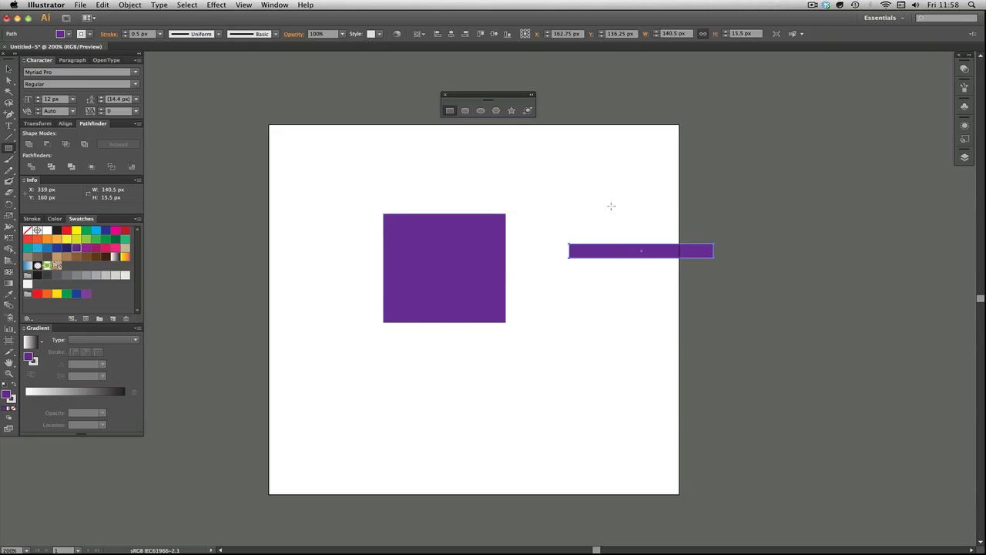
{"action": "left_click_drag", "start_coordinate": [606, 194], "coordinate": [605, 230]}
{"action": "left_click_drag", "start_coordinate": [625, 186], "coordinate": [655, 210]}
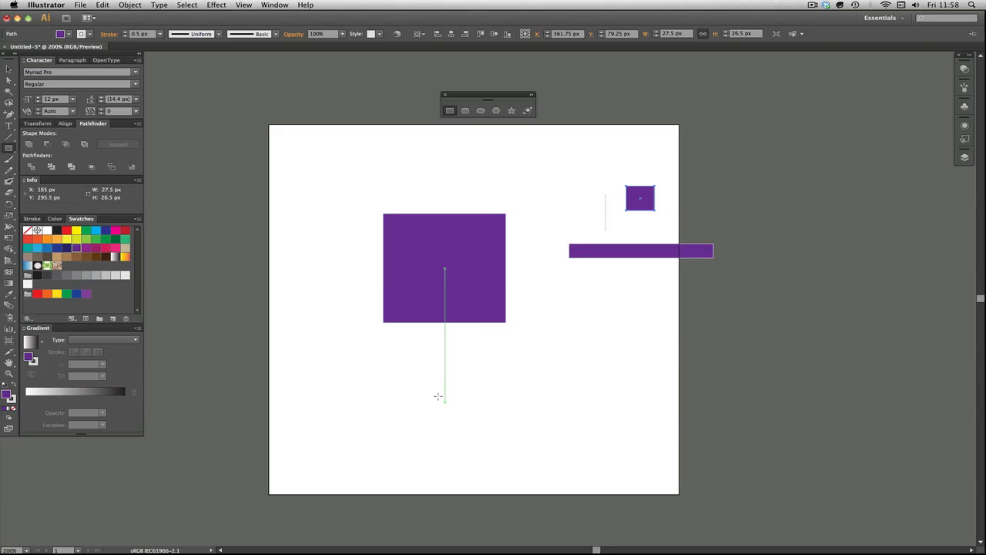
Draw a purple square about 99 px wide below and to the right of the large purple shape
{"action": "left_click_drag", "start_coordinate": [552, 416], "coordinate": [513, 353]}
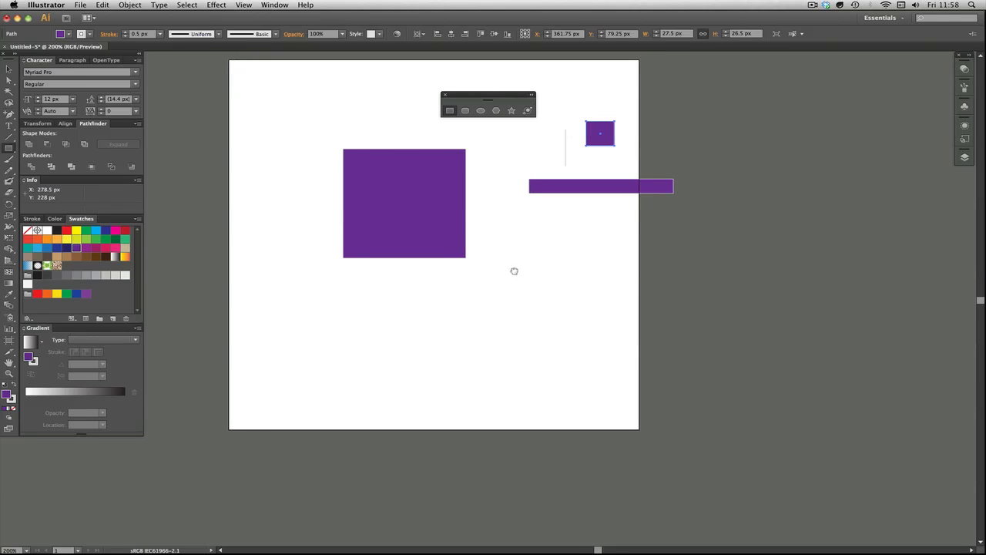
{"action": "left_click_drag", "start_coordinate": [513, 270], "coordinate": [673, 435]}
{"action": "left_click_drag", "start_coordinate": [576, 205], "coordinate": [640, 398]}
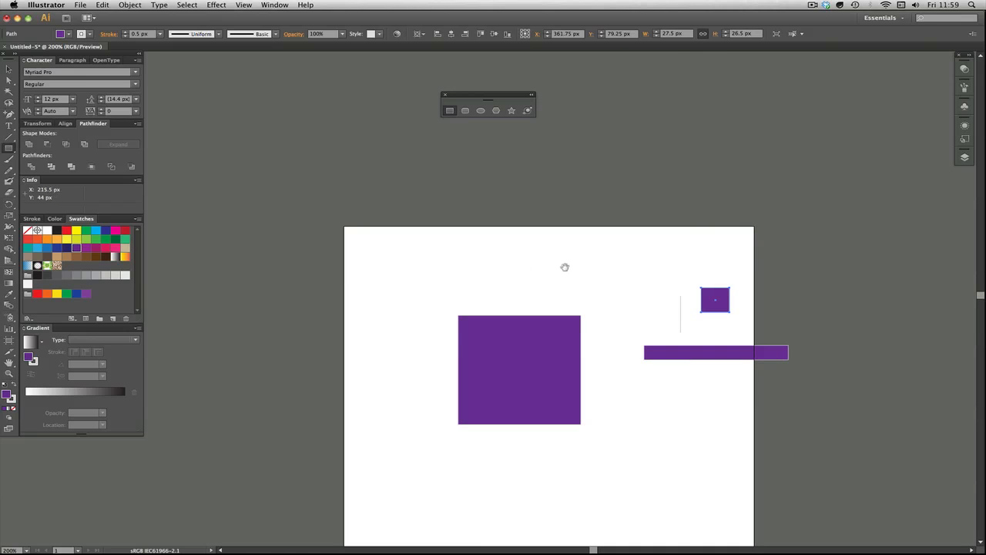
{"action": "left_click_drag", "start_coordinate": [564, 267], "coordinate": [520, 170]}
{"action": "left_click_drag", "start_coordinate": [566, 399], "coordinate": [531, 335]}
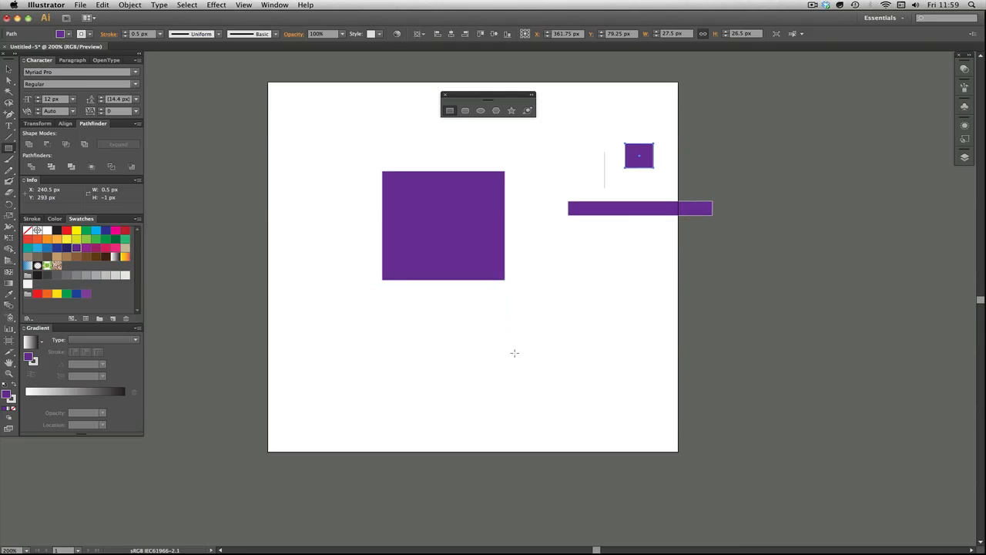
{"action": "left_click_drag", "start_coordinate": [524, 353], "coordinate": [625, 338]}
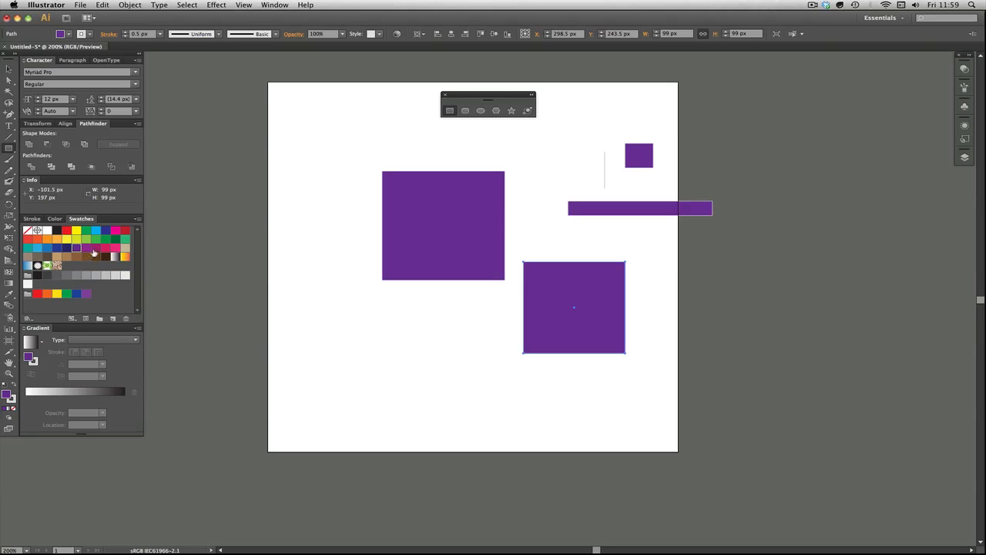
With nothing selected, set a magenta fill and draw a square about 75 px wide inside the large purple shape
{"action": "key", "text": "v"}
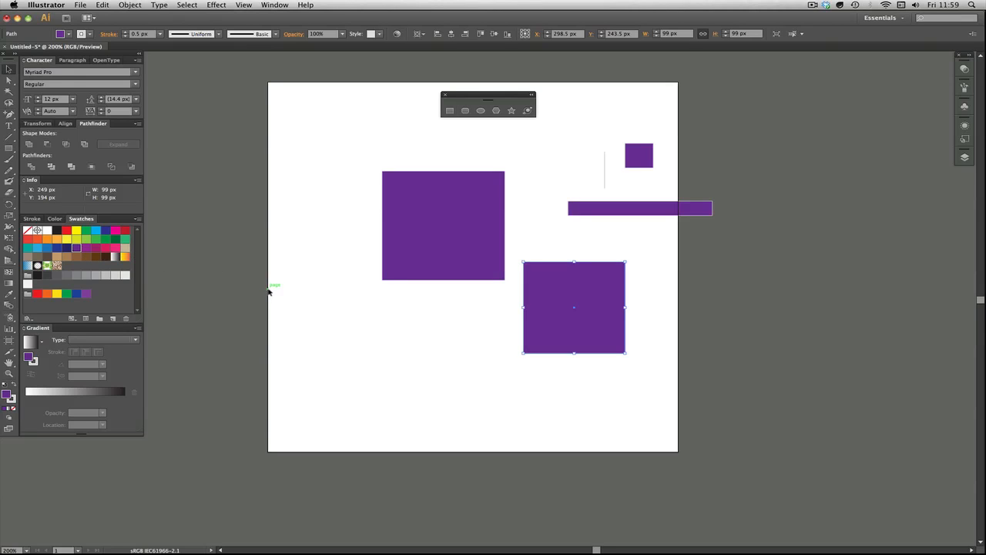
{"action": "left_click", "coordinate": [281, 287]}
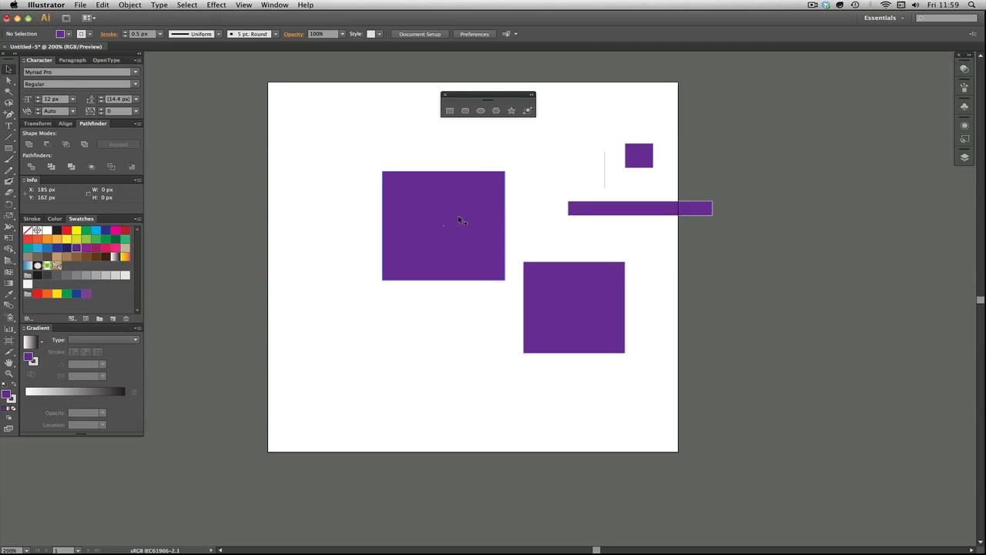
{"action": "left_click", "coordinate": [96, 248]}
{"action": "left_click", "coordinate": [450, 110]}
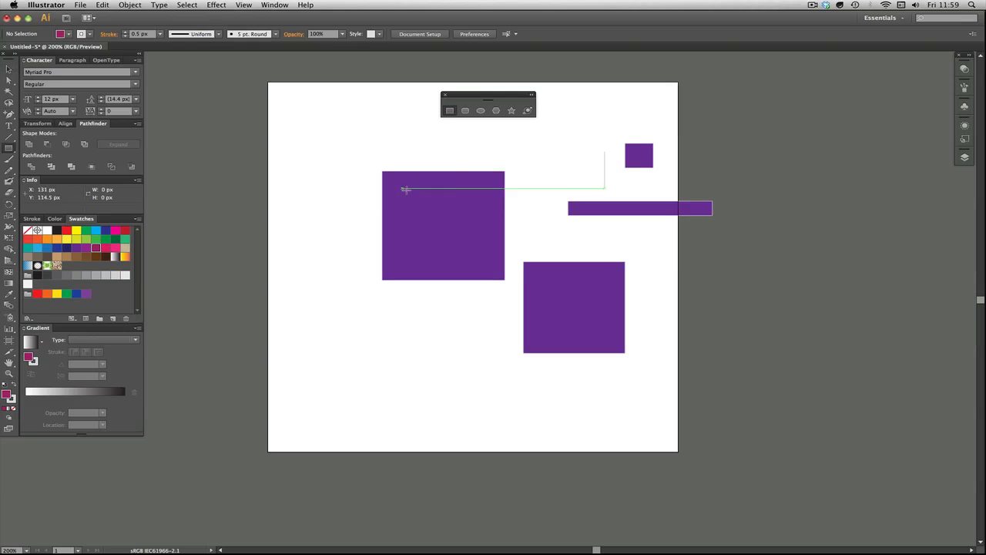
{"action": "left_click_drag", "start_coordinate": [405, 188], "coordinate": [481, 253]}
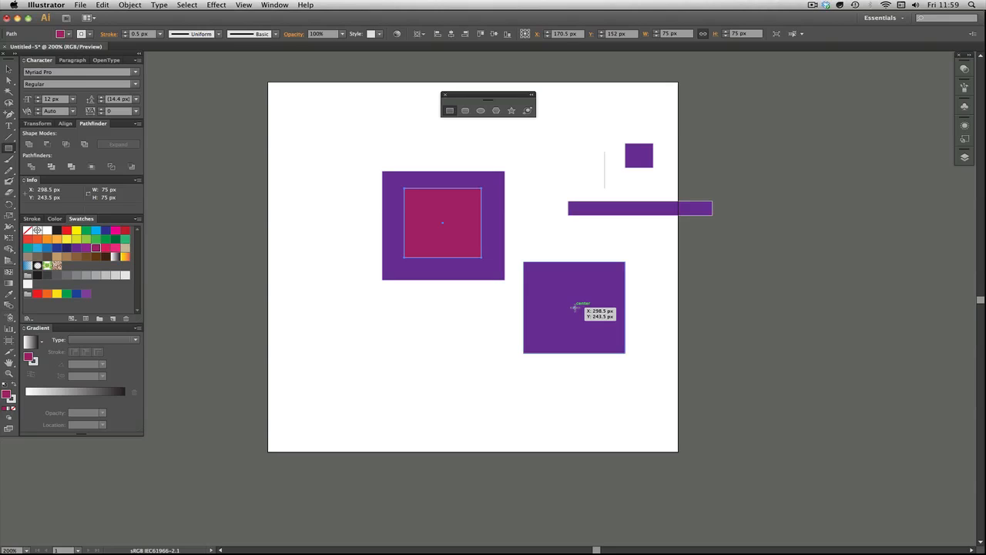
Draw a magenta square about 68 px wide outward from the centre of the 99 px purple square
{"action": "left_click_drag", "start_coordinate": [575, 307], "coordinate": [615, 336]}
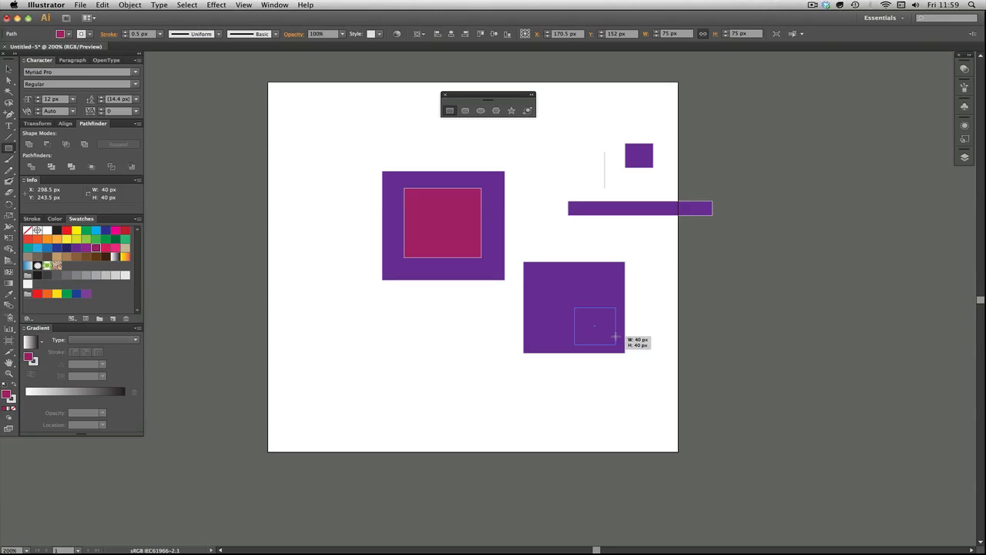
{"action": "left_click_drag", "start_coordinate": [616, 336], "coordinate": [609, 334]}
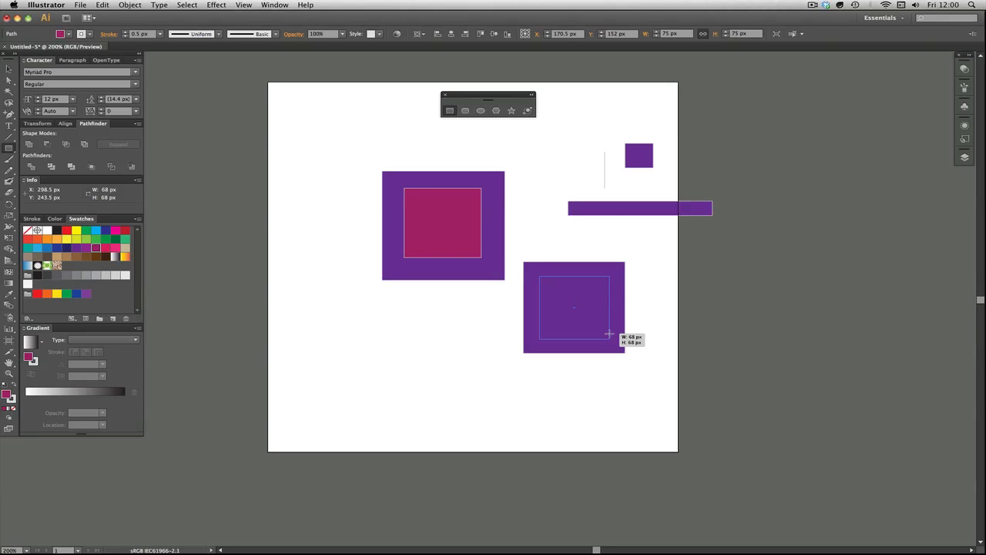
{"action": "left_click_drag", "start_coordinate": [610, 335], "coordinate": [610, 334]}
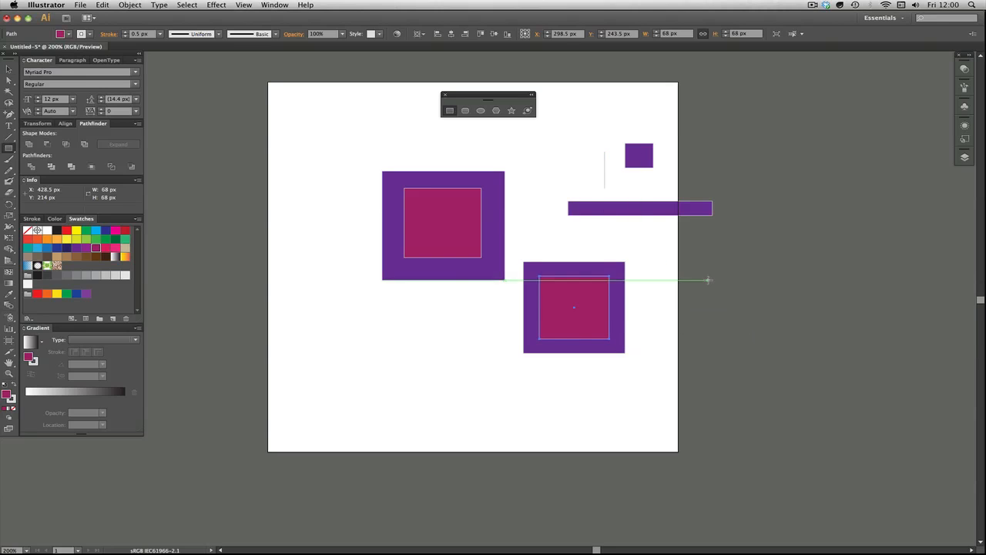
Select the 99 px purple square with its magenta inner square, show the Layers list and deselect everything
{"action": "key", "text": "v"}
{"action": "left_click", "coordinate": [579, 244]}
{"action": "left_click_drag", "start_coordinate": [585, 300], "coordinate": [586, 300]}
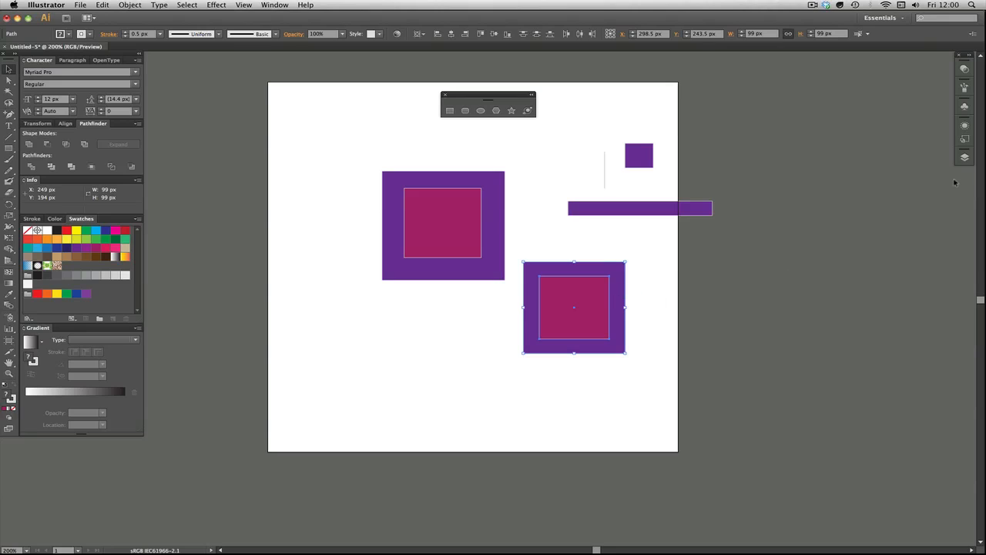
{"action": "left_click", "coordinate": [964, 157]}
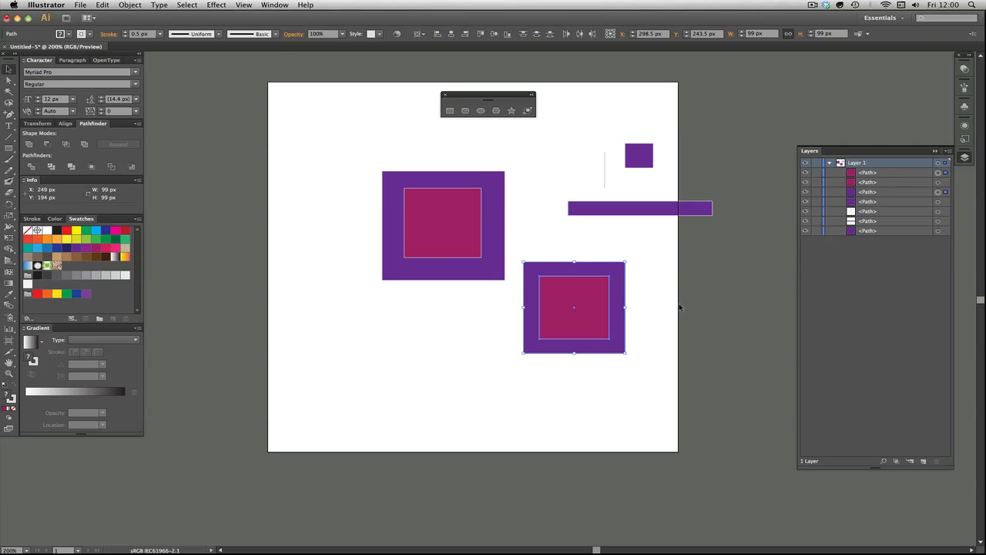
{"action": "left_click", "coordinate": [656, 288]}
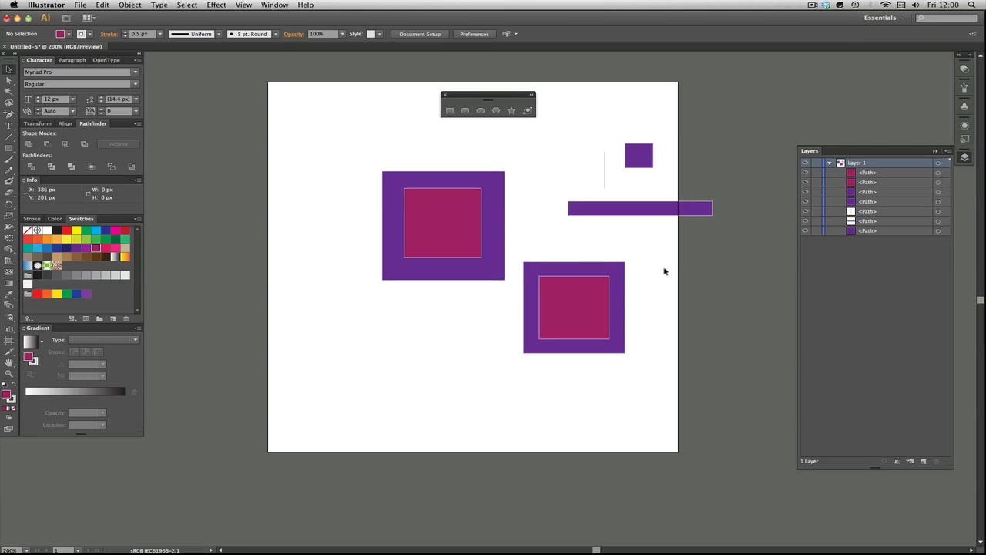
Select the 99 px purple square together with its magenta inner square and group them
{"action": "left_click_drag", "start_coordinate": [665, 267], "coordinate": [592, 300]}
{"action": "left_click", "coordinate": [652, 297]}
{"action": "left_click", "coordinate": [598, 286]}
{"action": "left_click", "coordinate": [618, 271], "text": "shift"}
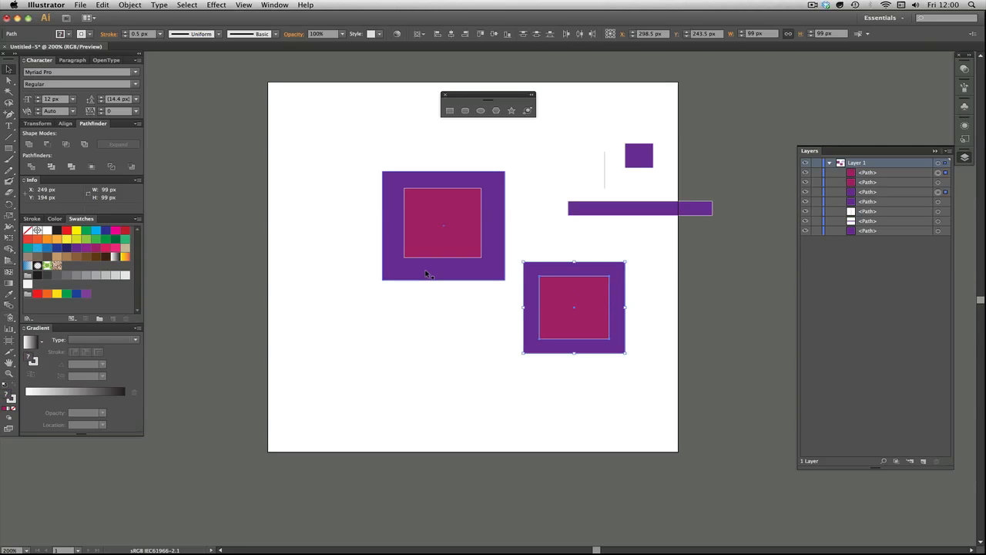
{"action": "left_click", "coordinate": [129, 5]}
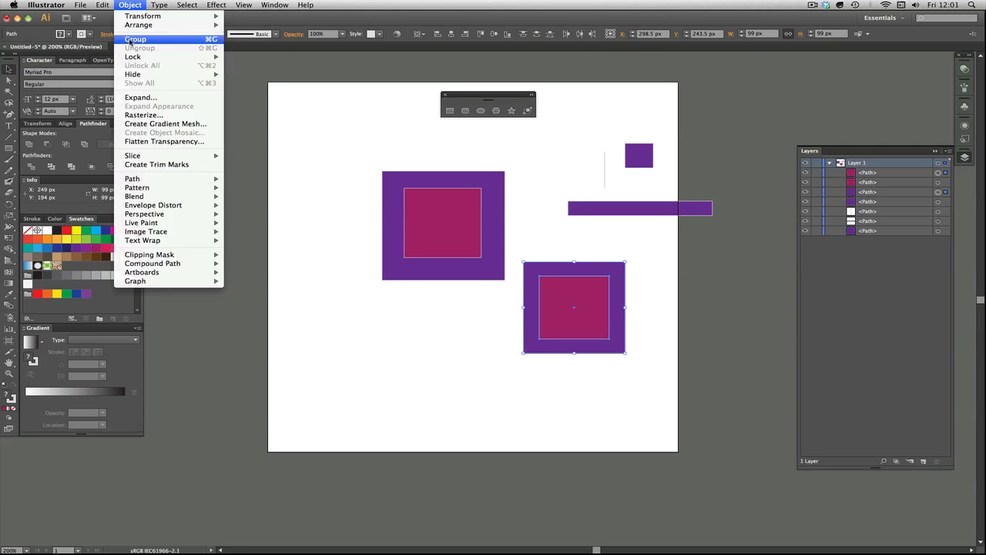
{"action": "left_click", "coordinate": [131, 39]}
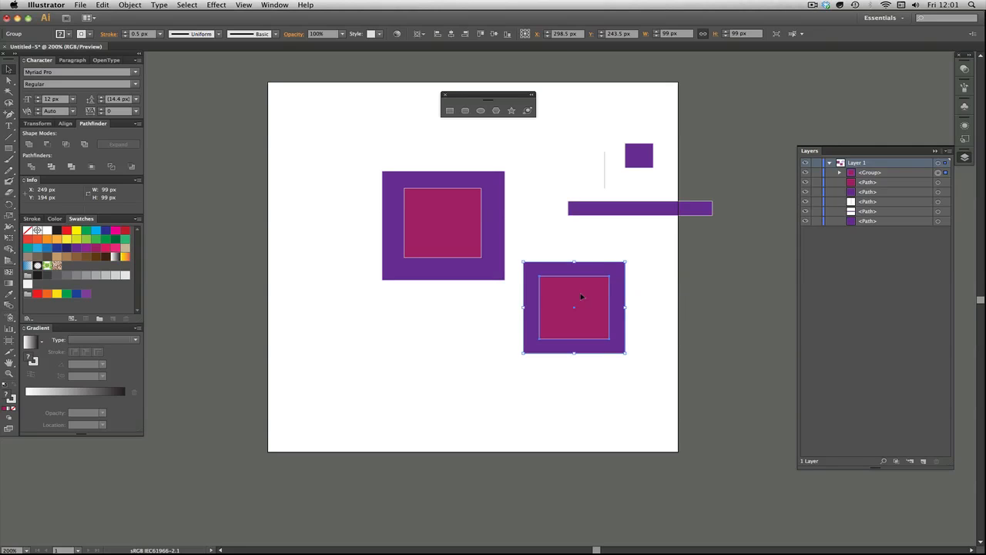
Move the grouped squares over the artboard's right edge and expand the group in the layer list to show its paths
{"action": "left_click_drag", "start_coordinate": [580, 293], "coordinate": [656, 364]}
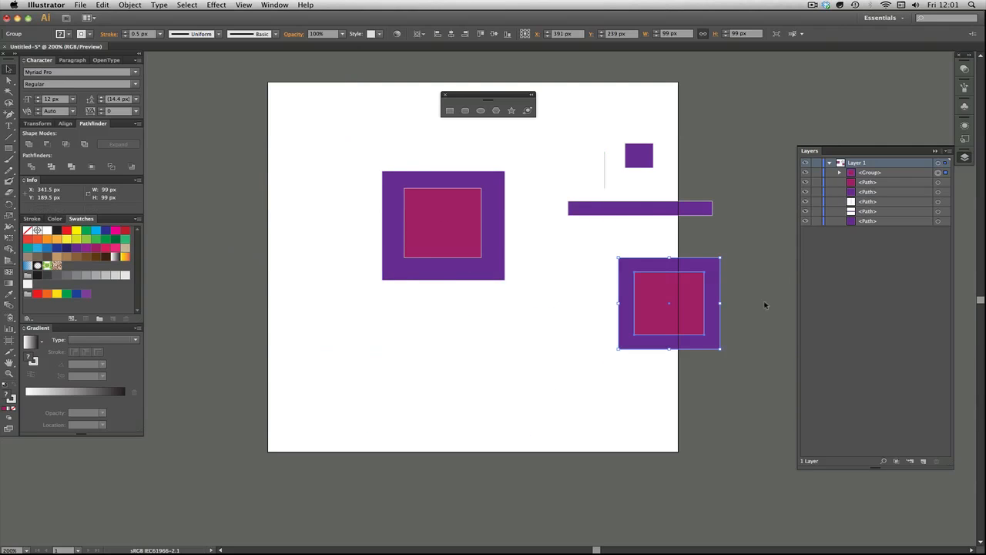
{"action": "left_click", "coordinate": [839, 173]}
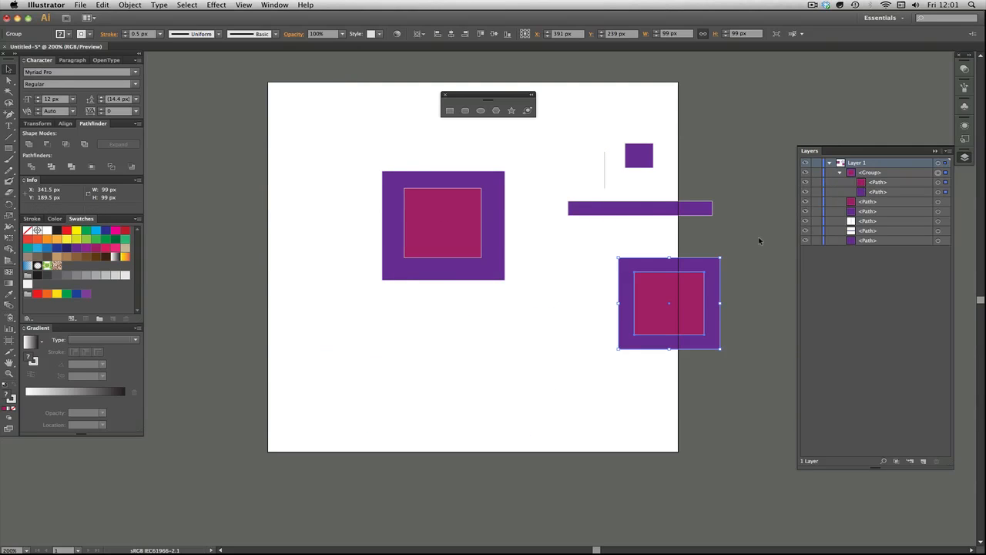
{"action": "left_click", "coordinate": [840, 173]}
{"action": "left_click", "coordinate": [840, 173]}
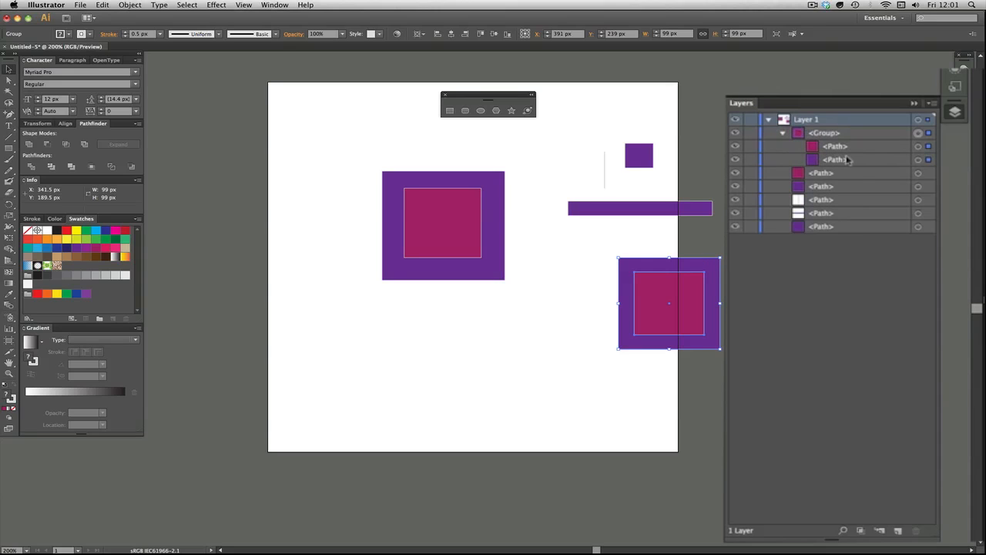
Target only the magenta path inside the group and move it about 26 px right and 29.5 px down, then deselect
{"action": "left_click", "coordinate": [919, 146]}
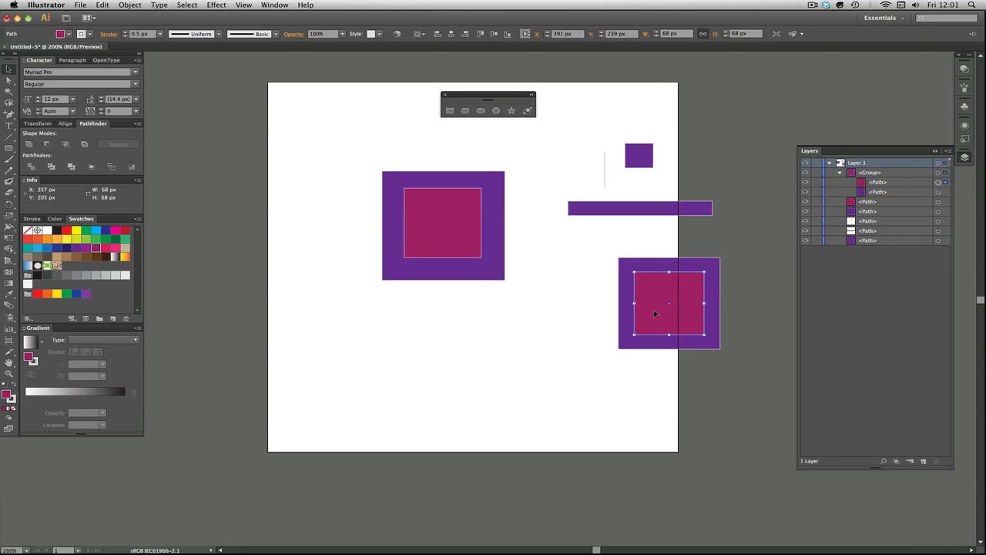
{"action": "left_click_drag", "start_coordinate": [661, 307], "coordinate": [694, 340]}
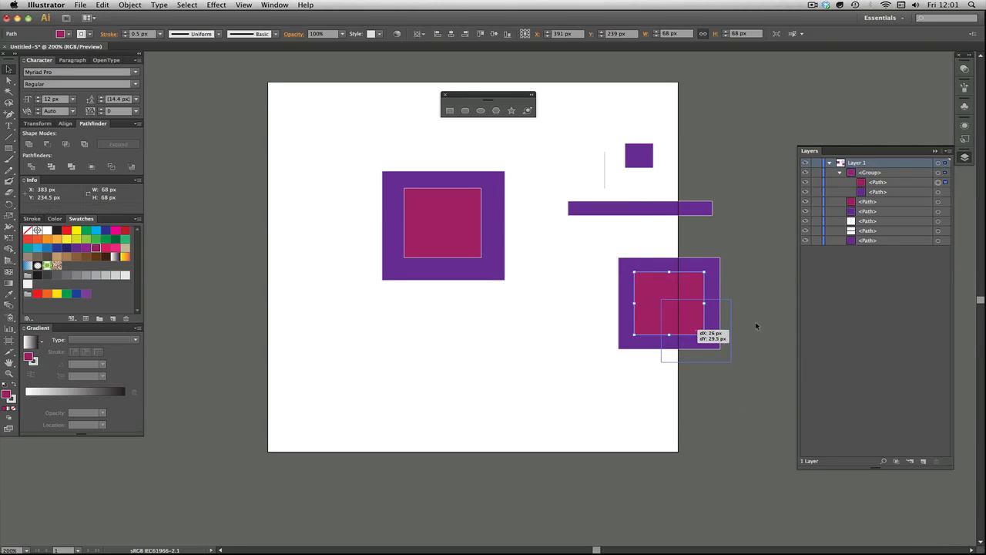
{"action": "left_click", "coordinate": [794, 294]}
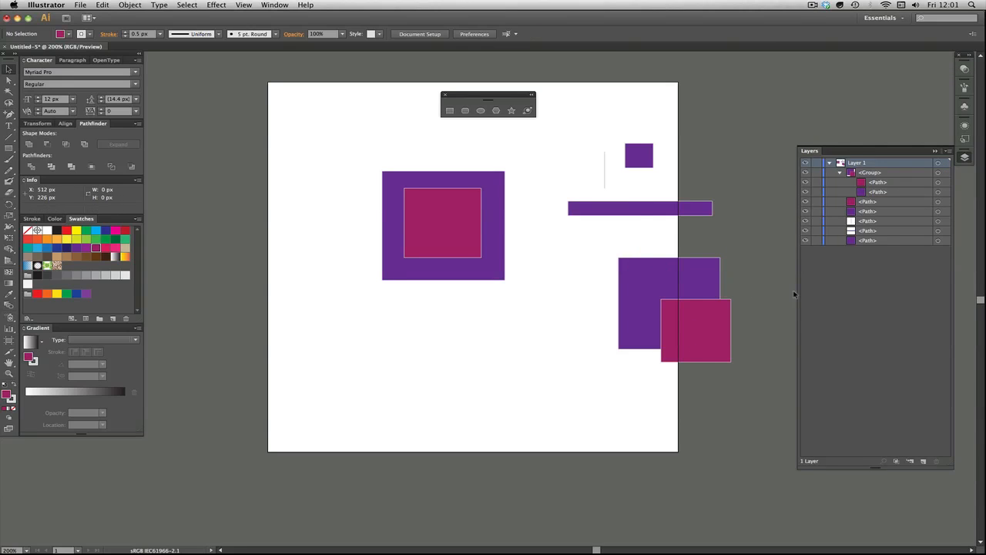
Move the whole group to the space below the large purple shape, at about X 187.75, Y 304.5 px
{"action": "left_click_drag", "start_coordinate": [685, 289], "coordinate": [724, 289]}
{"action": "left_click_drag", "start_coordinate": [657, 293], "coordinate": [556, 265]}
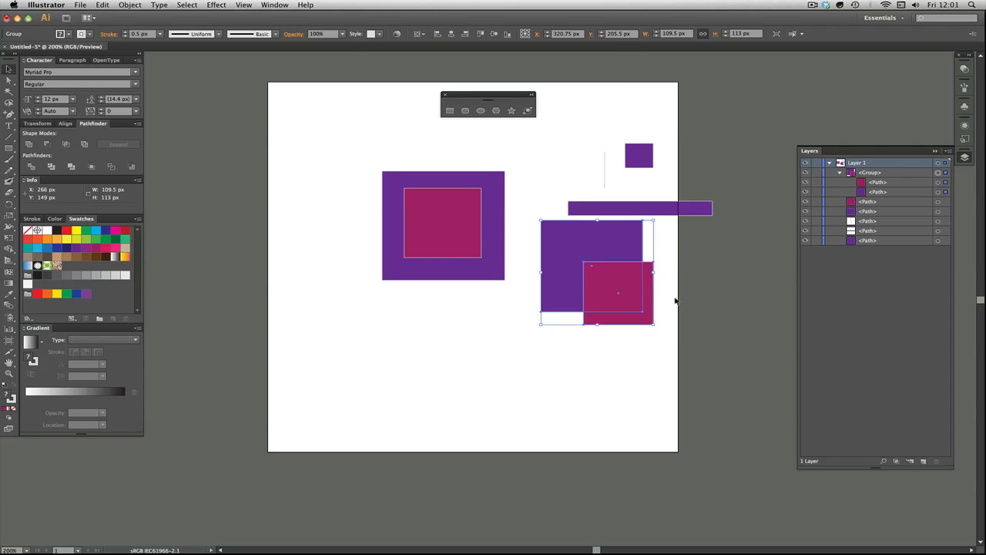
{"action": "left_click_drag", "start_coordinate": [595, 249], "coordinate": [458, 340]}
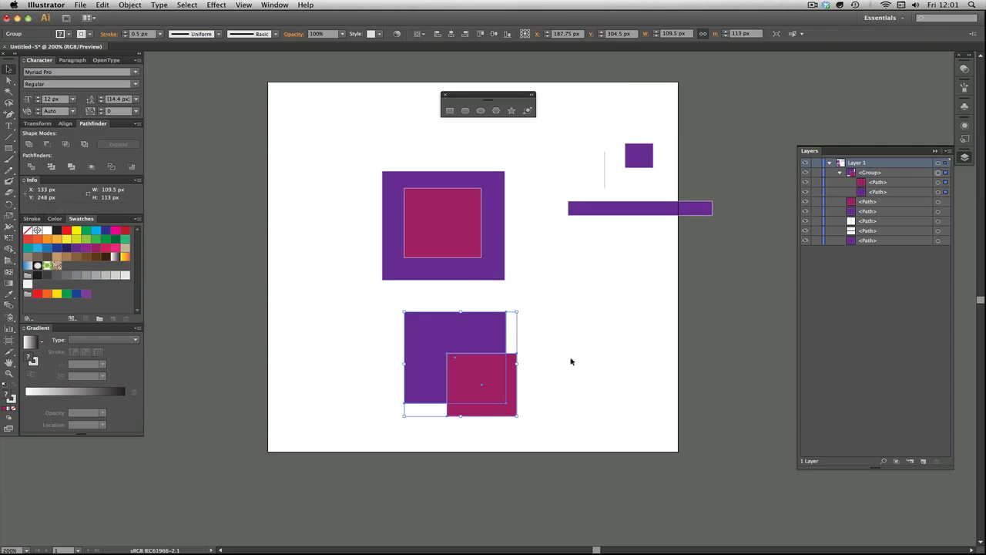
Ungroup the two squares and move the magenta one alone to the area below the long purple bar
{"action": "left_click", "coordinate": [130, 5]}
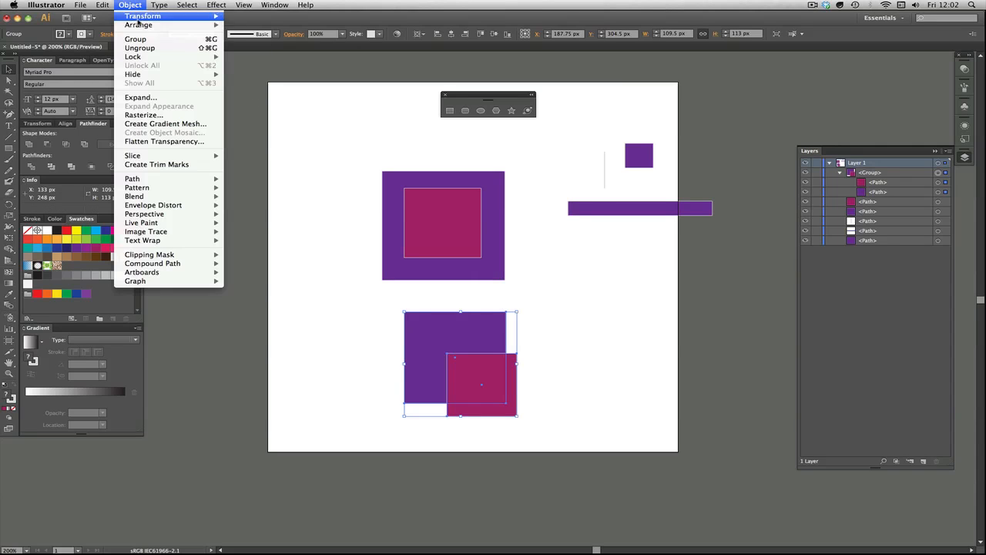
{"action": "left_click", "coordinate": [140, 47]}
{"action": "left_click", "coordinate": [563, 335]}
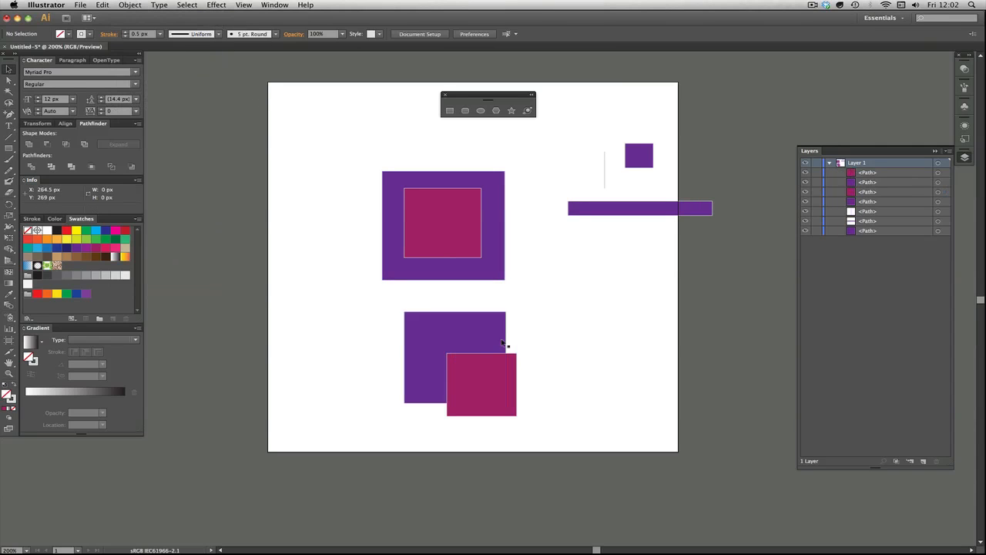
{"action": "left_click_drag", "start_coordinate": [478, 379], "coordinate": [614, 277]}
{"action": "left_click", "coordinate": [718, 389]}
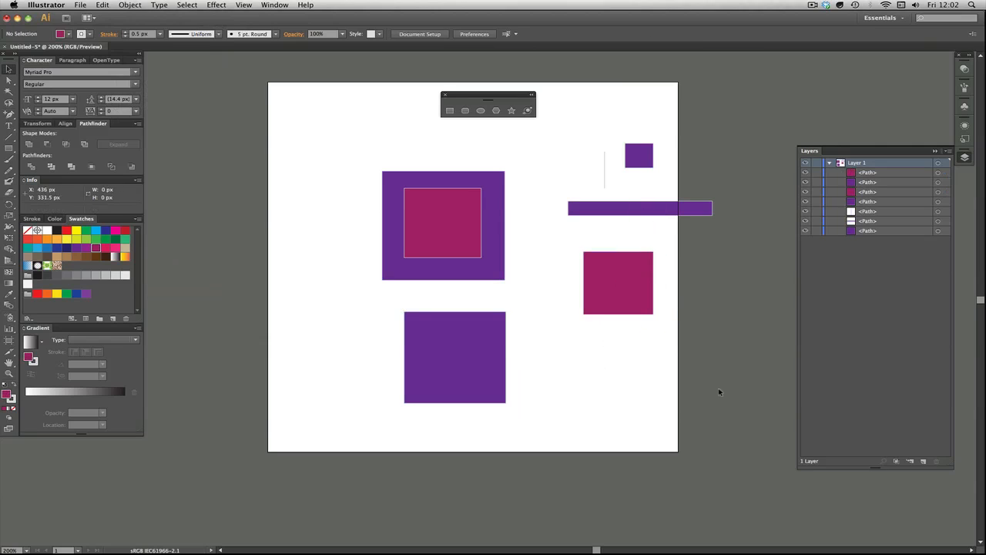
Draw a circle about 64.75 px in diameter near the artboard's upper left corner and fill it with light orange
{"action": "left_click_drag", "start_coordinate": [431, 194], "coordinate": [413, 199]}
{"action": "left_click_drag", "start_coordinate": [503, 206], "coordinate": [461, 162]}
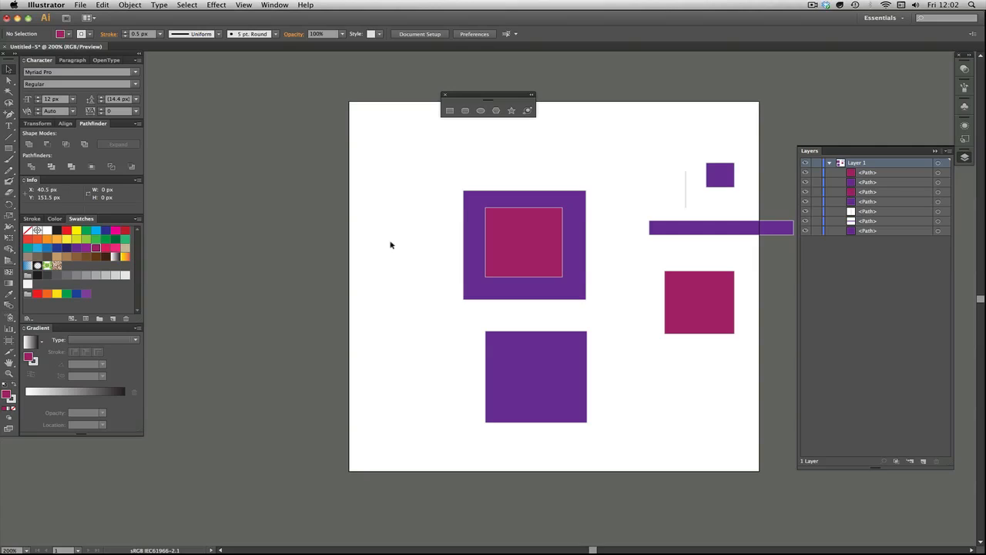
{"action": "left_click", "coordinate": [481, 111]}
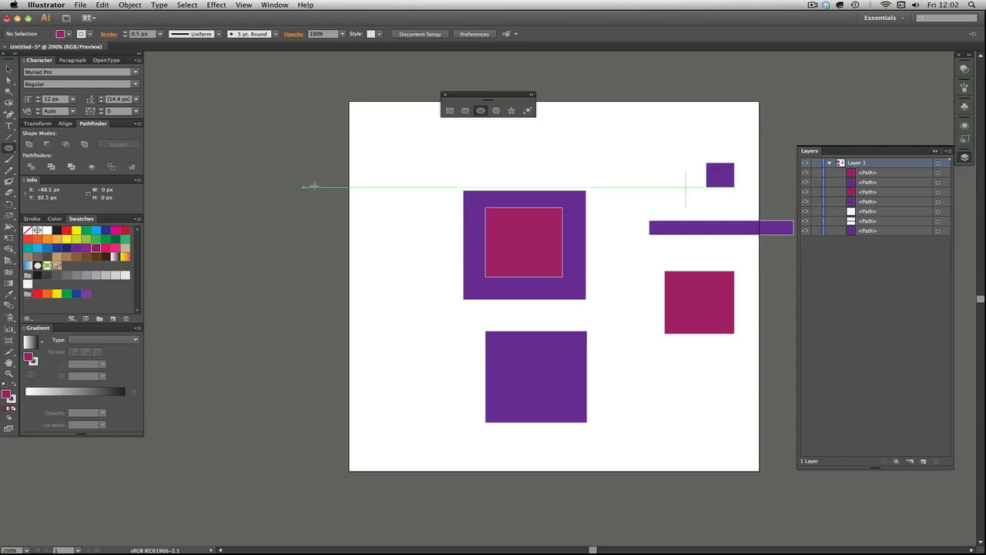
{"action": "left_click_drag", "start_coordinate": [362, 178], "coordinate": [377, 236]}
{"action": "key", "text": "shift"}
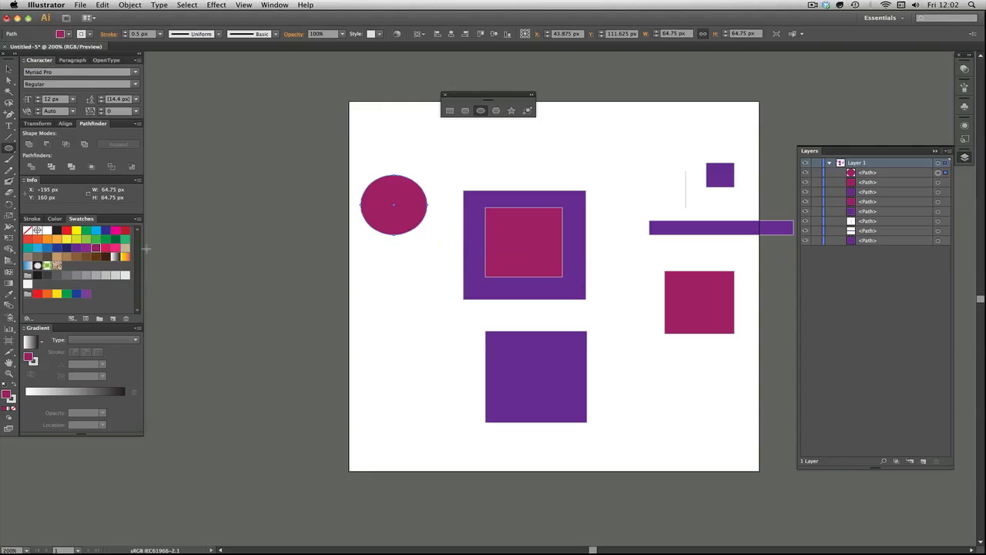
{"action": "left_click", "coordinate": [57, 240]}
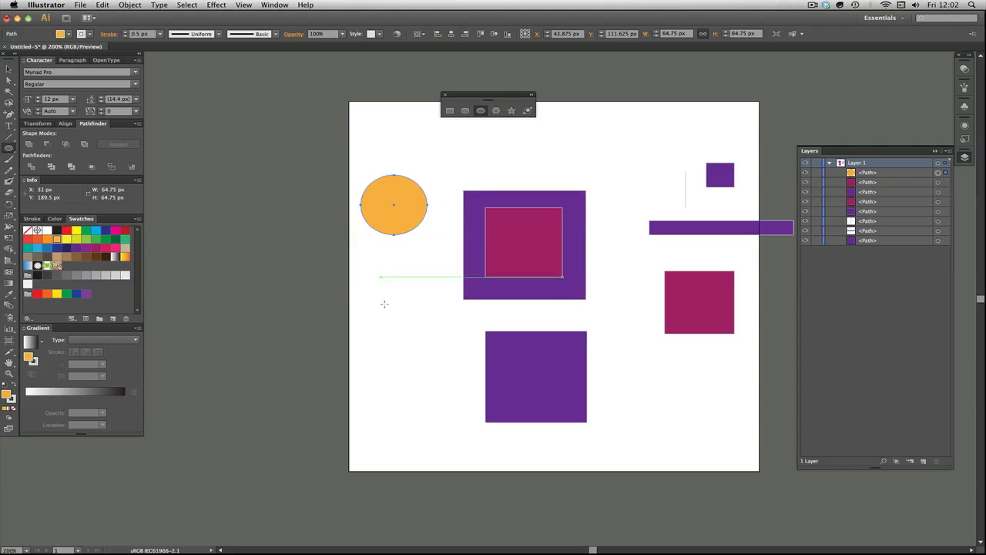
Draw an ellipse about 94 px wide and 136 px high below the orange circle and fill it with white
{"action": "left_click_drag", "start_coordinate": [367, 270], "coordinate": [463, 396]}
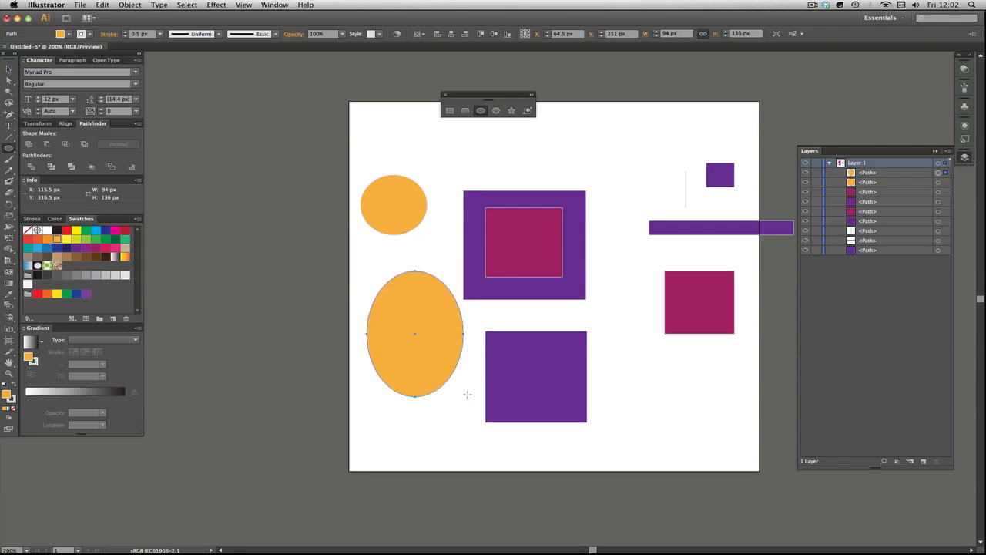
{"action": "left_click", "coordinate": [47, 230]}
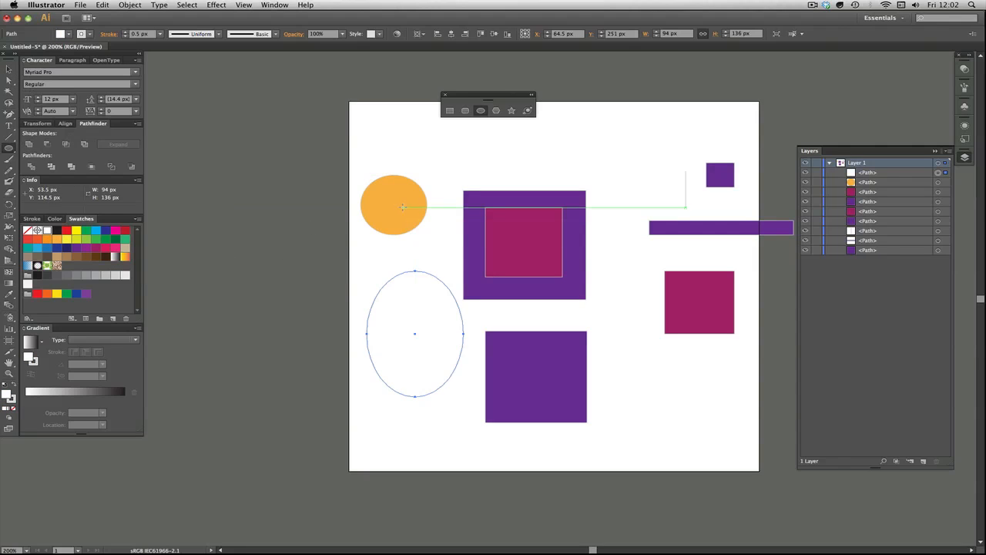
{"action": "key", "text": "v"}
{"action": "left_click", "coordinate": [336, 285]}
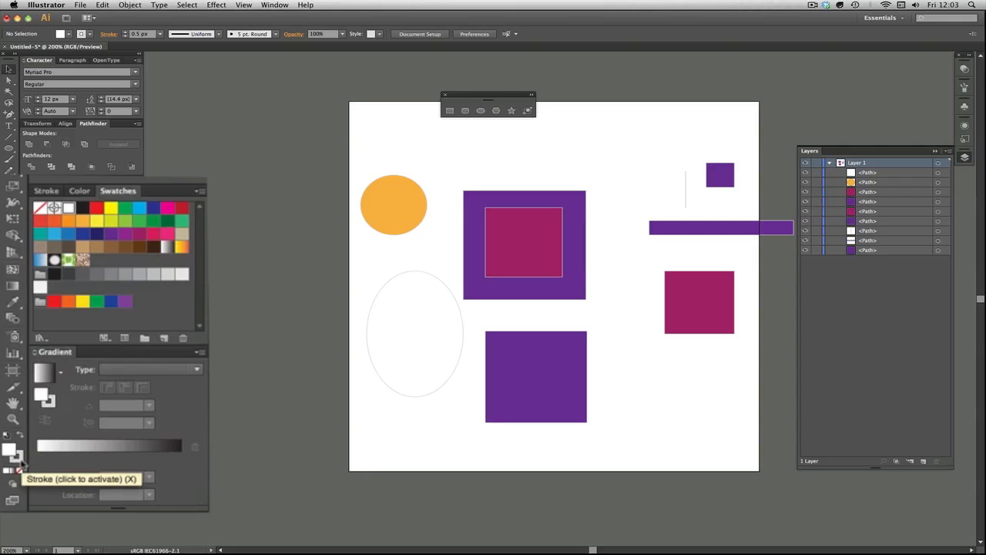
Try yellow, blue and green fills on the ellipse, return its fill to white and deselect it
{"action": "left_click", "coordinate": [413, 327]}
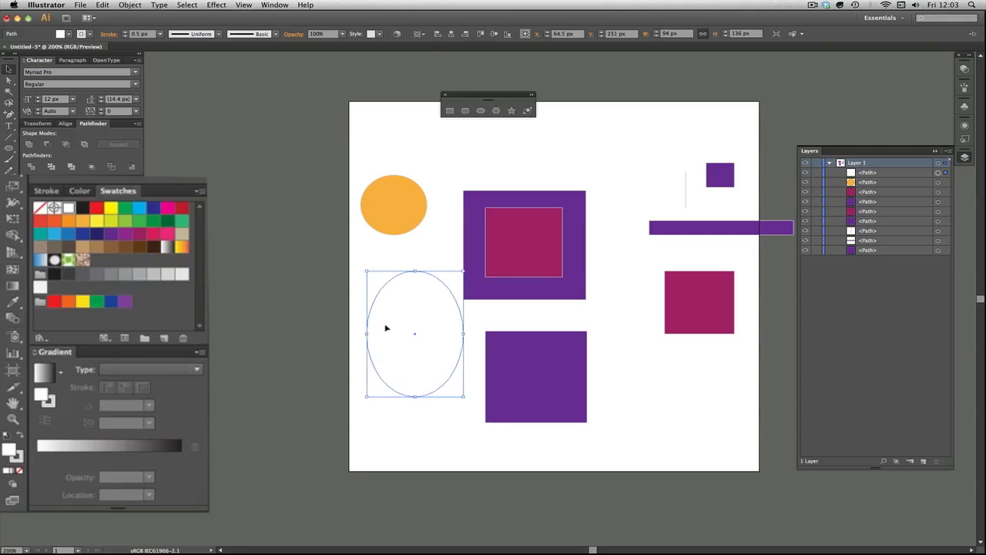
{"action": "left_click", "coordinate": [124, 221]}
{"action": "left_click", "coordinate": [96, 220]}
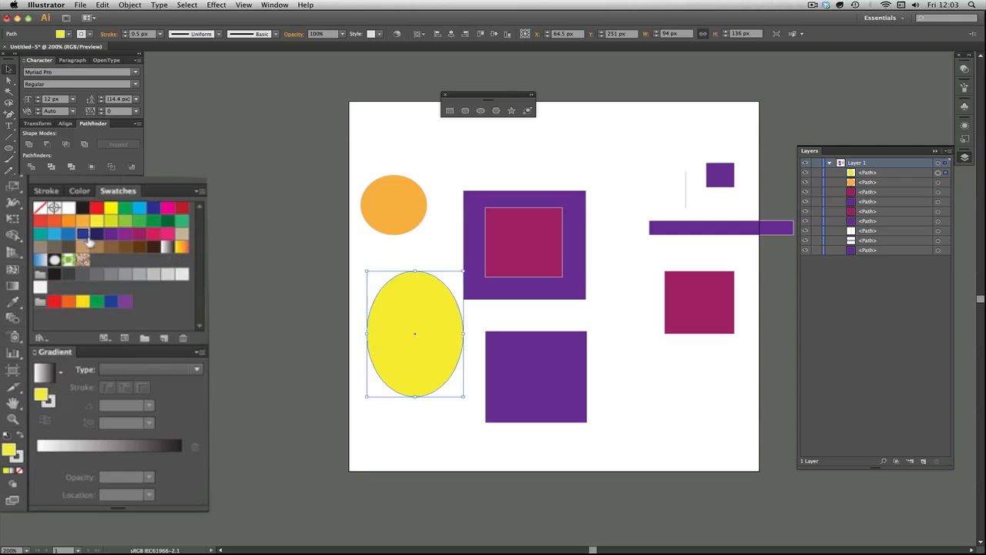
{"action": "left_click", "coordinate": [85, 234]}
{"action": "left_click", "coordinate": [153, 221]}
{"action": "left_click", "coordinate": [69, 207]}
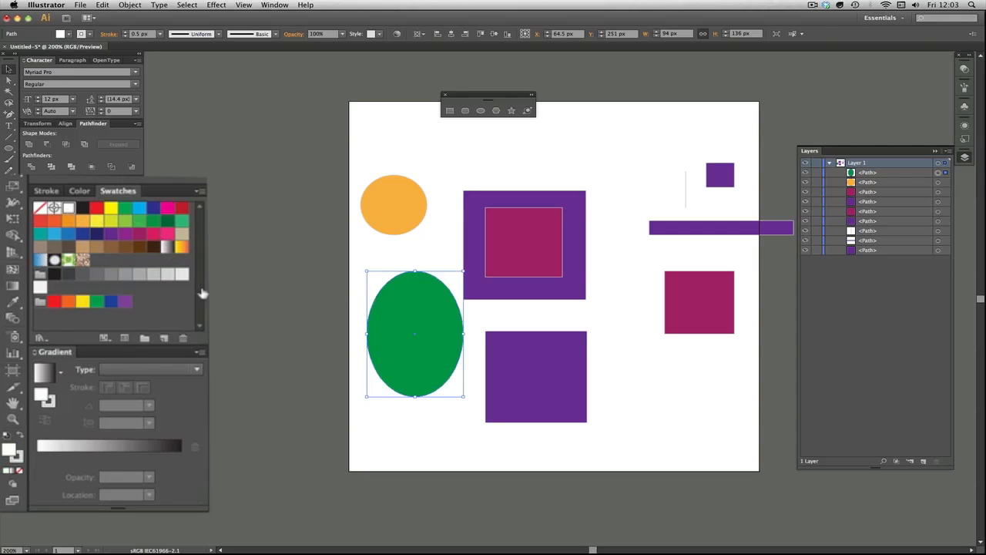
{"action": "left_click", "coordinate": [253, 319]}
Change the ellipse's stroke colour to light orange using the colour swatches, leaving its white fill in place
{"action": "left_click", "coordinate": [18, 458]}
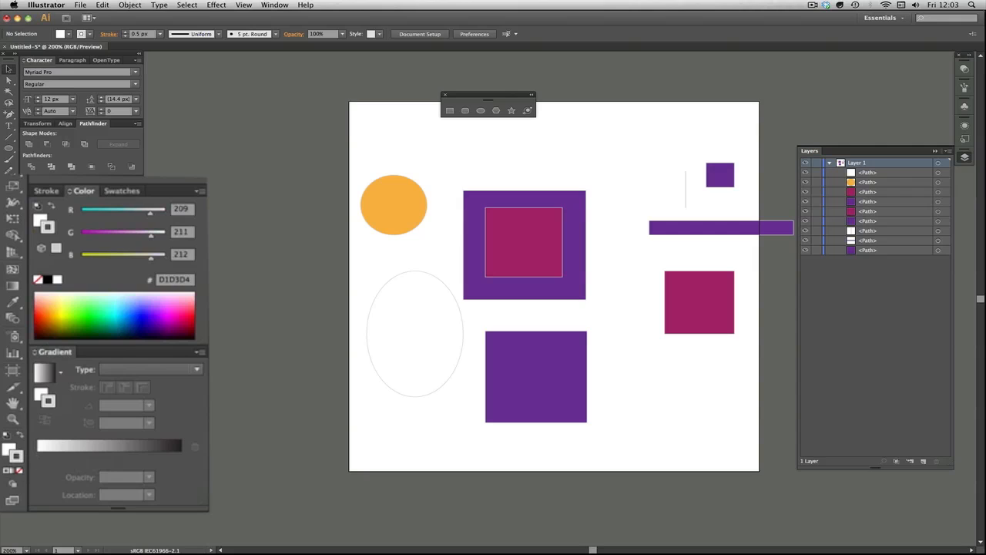
{"action": "left_click", "coordinate": [122, 190]}
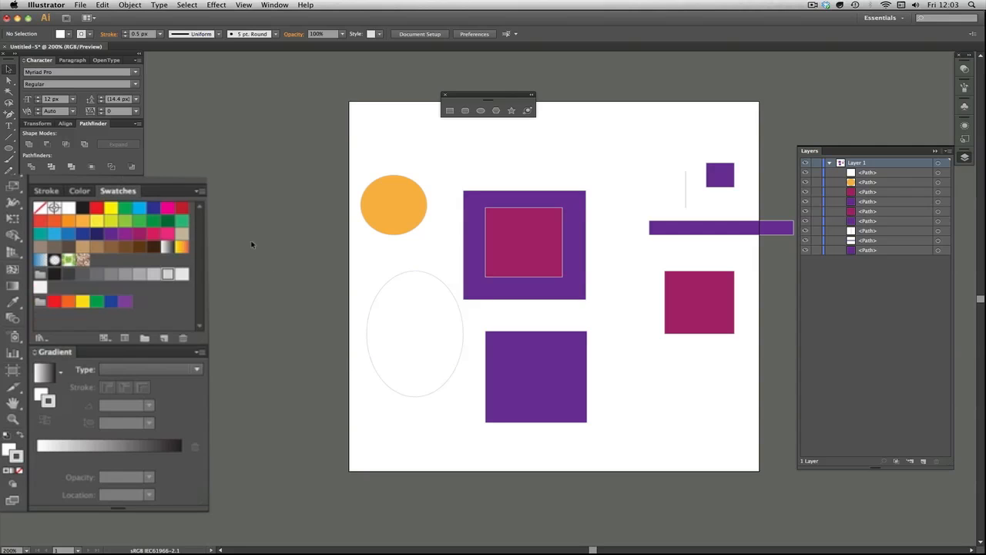
{"action": "left_click", "coordinate": [69, 234]}
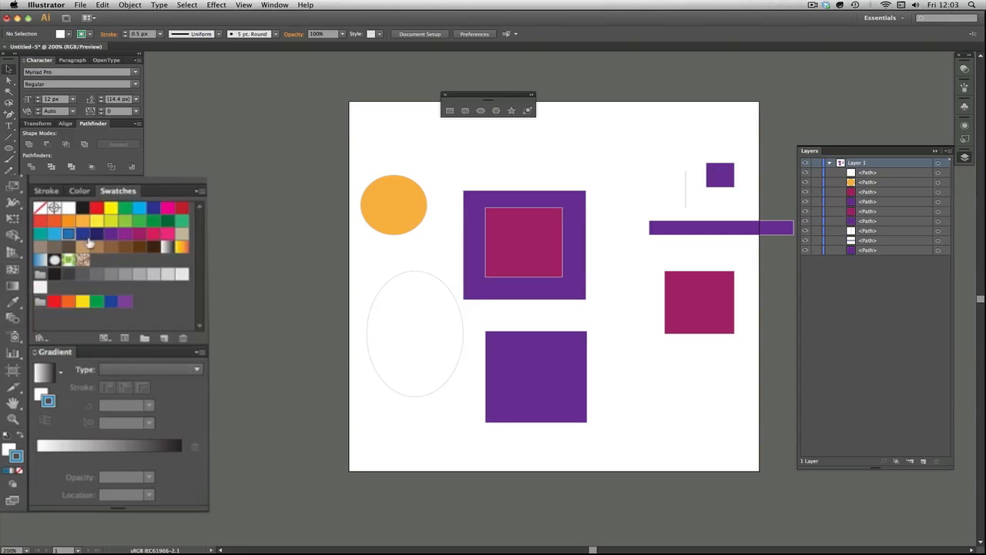
{"action": "left_click", "coordinate": [384, 310]}
{"action": "left_click", "coordinate": [82, 221]}
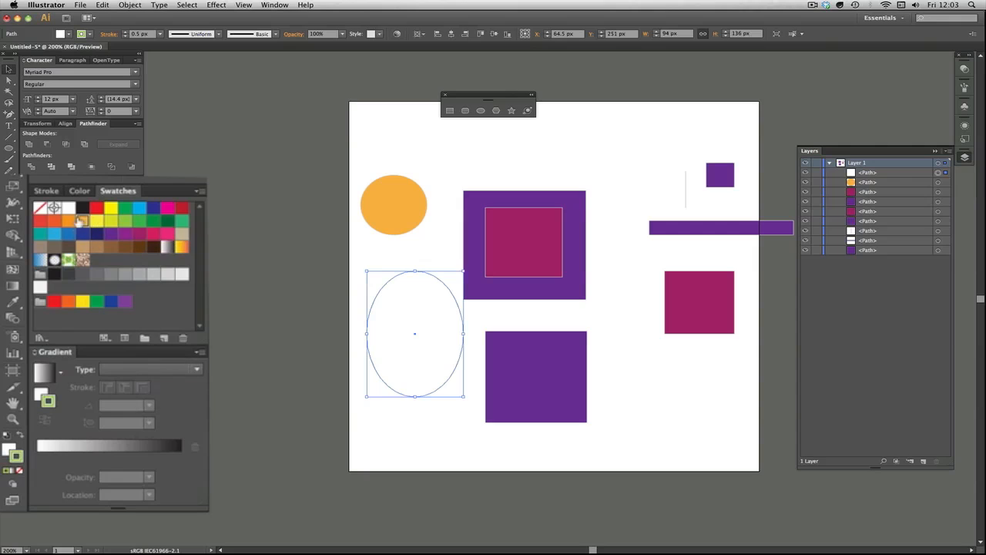
{"action": "left_click", "coordinate": [293, 299]}
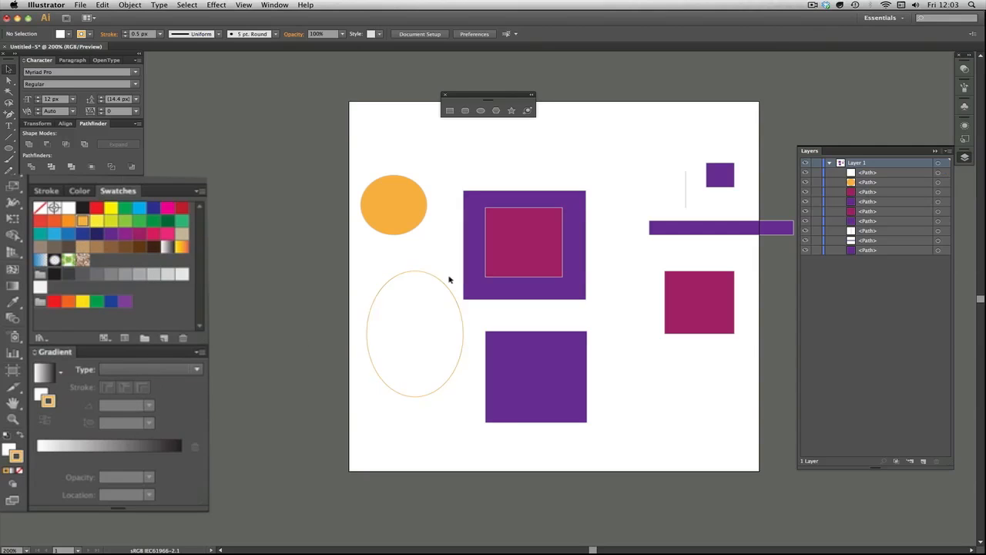
Increase the ellipse's stroke weight to 9 px and deselect the shape
{"action": "left_click", "coordinate": [425, 275]}
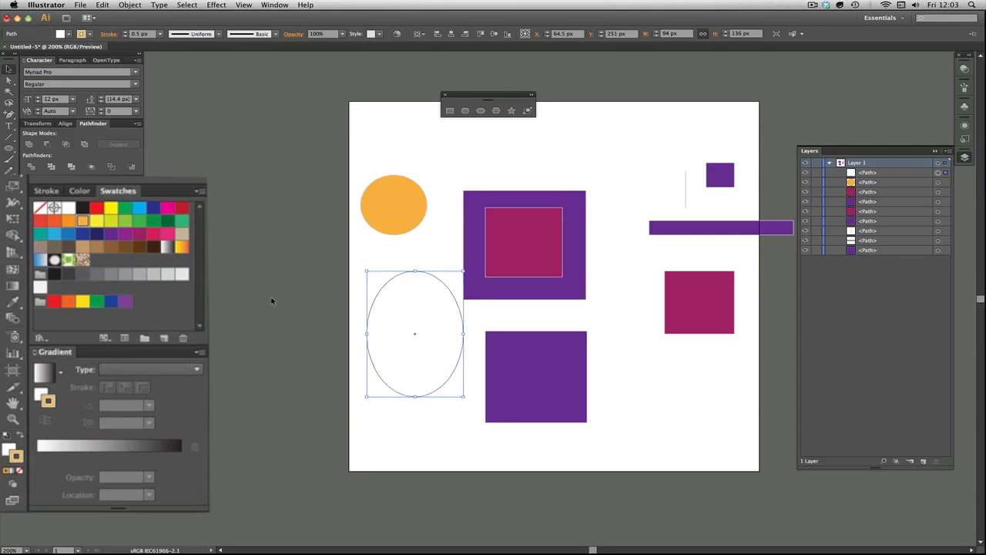
{"action": "left_click", "coordinate": [50, 190]}
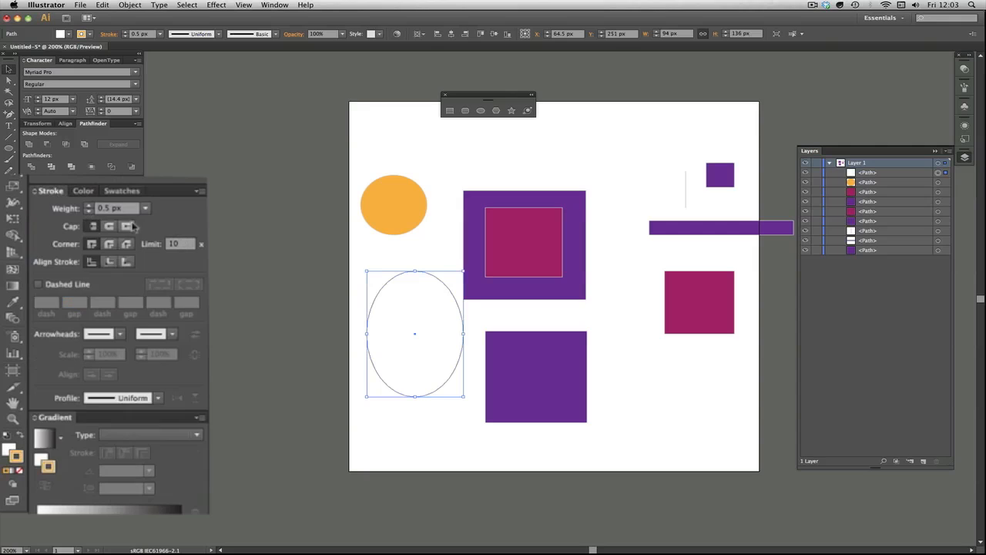
{"action": "left_click", "coordinate": [90, 205]}
{"action": "left_click", "coordinate": [90, 206]}
{"action": "left_click", "coordinate": [91, 205]}
{"action": "left_click", "coordinate": [90, 206]}
{"action": "left_click", "coordinate": [90, 206]}
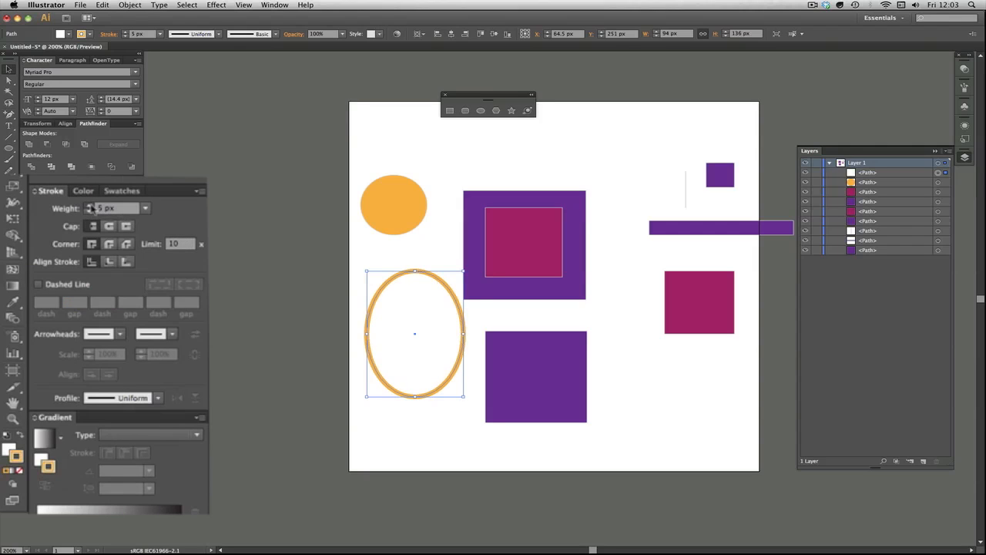
{"action": "left_click", "coordinate": [90, 205]}
{"action": "left_click", "coordinate": [91, 205]}
{"action": "left_click", "coordinate": [90, 206]}
{"action": "left_click", "coordinate": [91, 206]}
{"action": "left_click", "coordinate": [266, 266]}
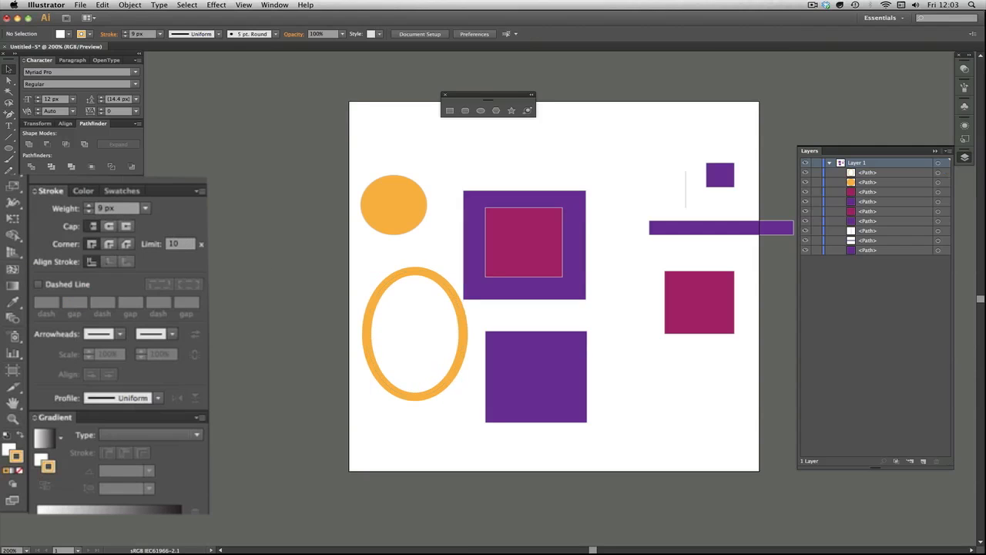
Lower the ellipse's stroke weight until the stroke is removed, and raise it again to 1 px
{"action": "left_click", "coordinate": [400, 280]}
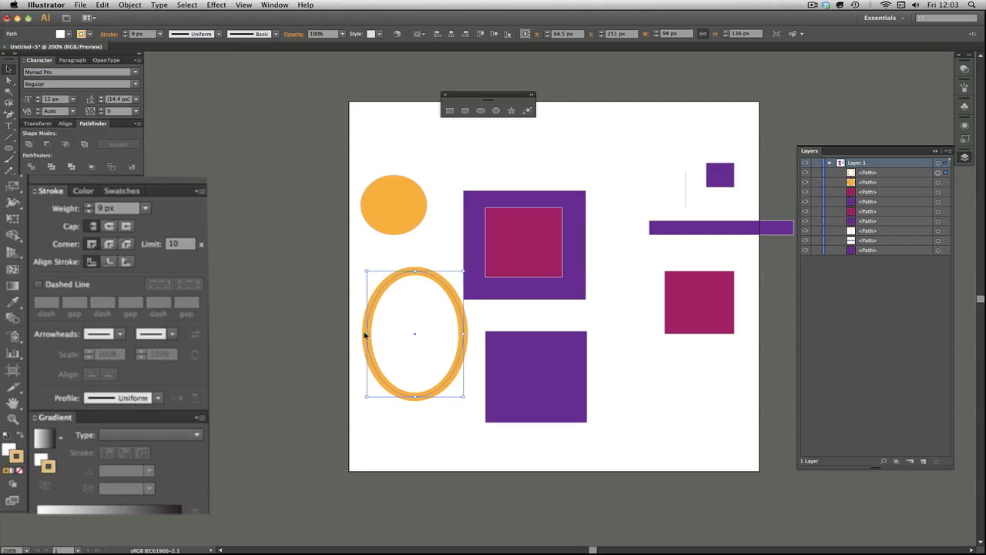
{"action": "left_click", "coordinate": [90, 211]}
{"action": "left_click", "coordinate": [89, 211]}
{"action": "left_click", "coordinate": [89, 211]}
{"action": "left_click", "coordinate": [89, 211]}
{"action": "left_click", "coordinate": [89, 212]}
{"action": "left_click", "coordinate": [89, 211]}
{"action": "left_click", "coordinate": [89, 211]}
{"action": "left_click", "coordinate": [89, 211]}
{"action": "left_click", "coordinate": [89, 211]}
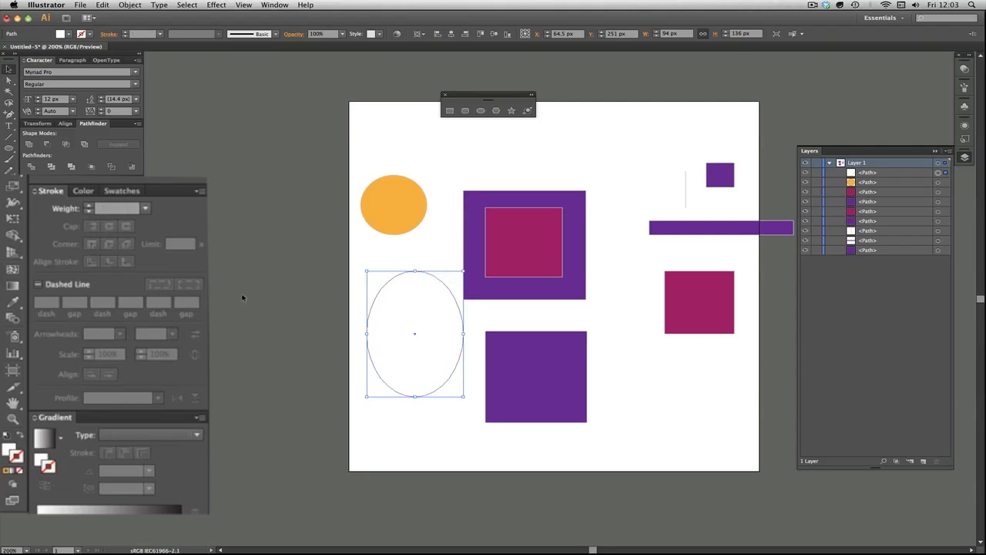
{"action": "left_click", "coordinate": [90, 205]}
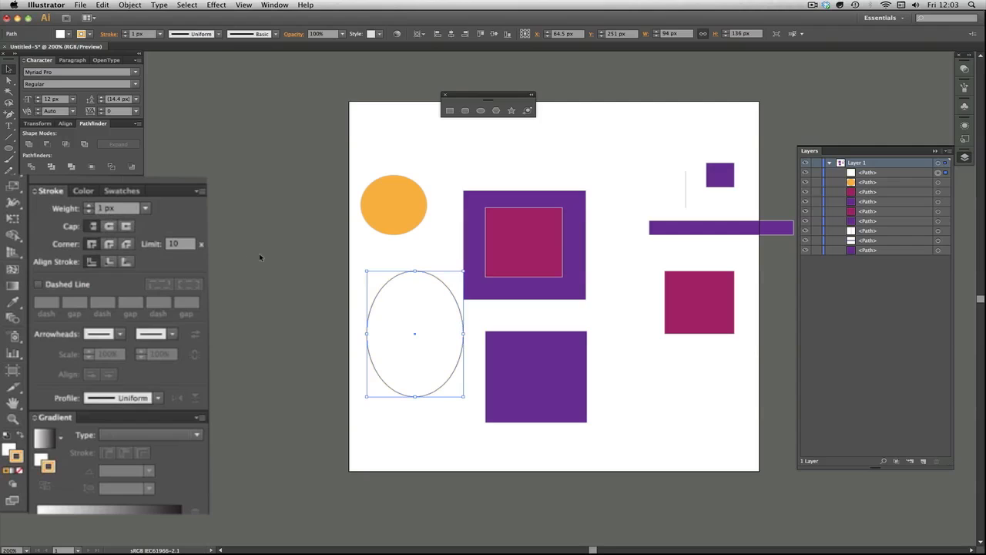
{"action": "left_click", "coordinate": [416, 308]}
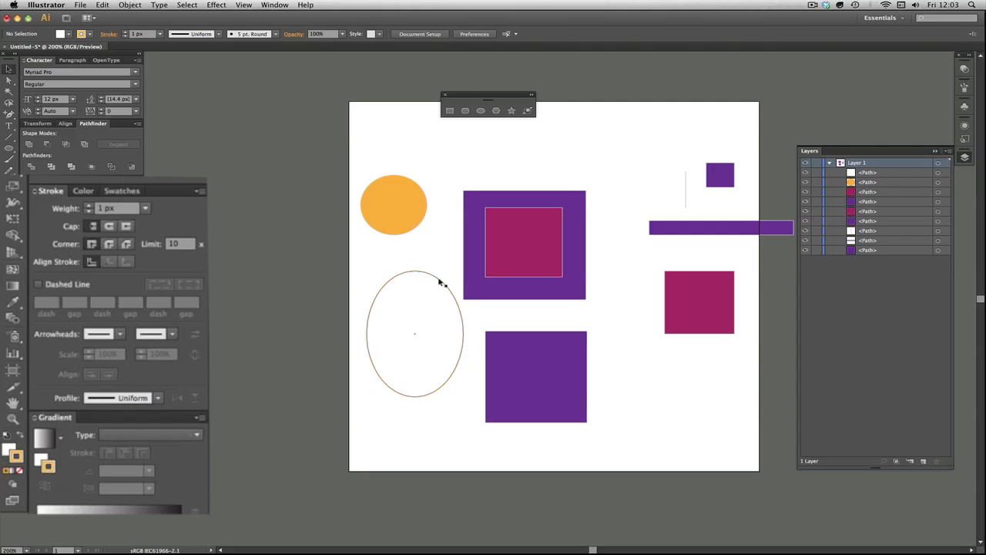
Set the ellipse's stroke colour to light grey and deselect the shape
{"action": "left_click", "coordinate": [440, 279]}
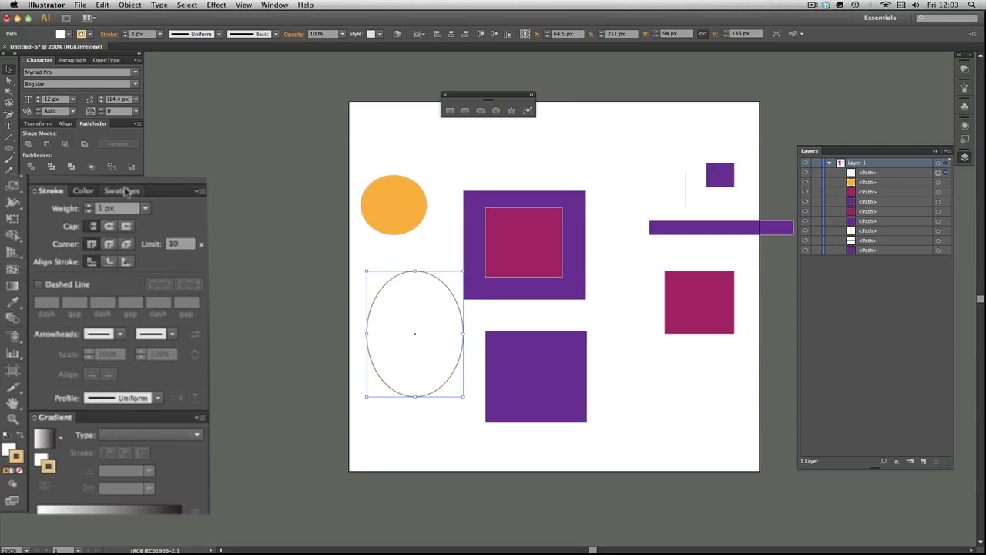
{"action": "left_click", "coordinate": [122, 190]}
{"action": "left_click", "coordinate": [167, 274]}
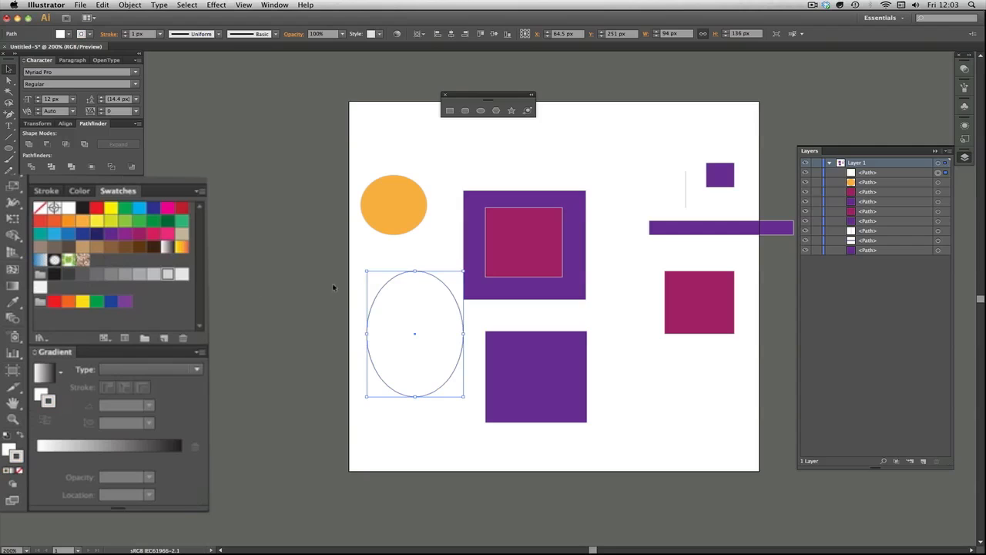
{"action": "left_click", "coordinate": [441, 249]}
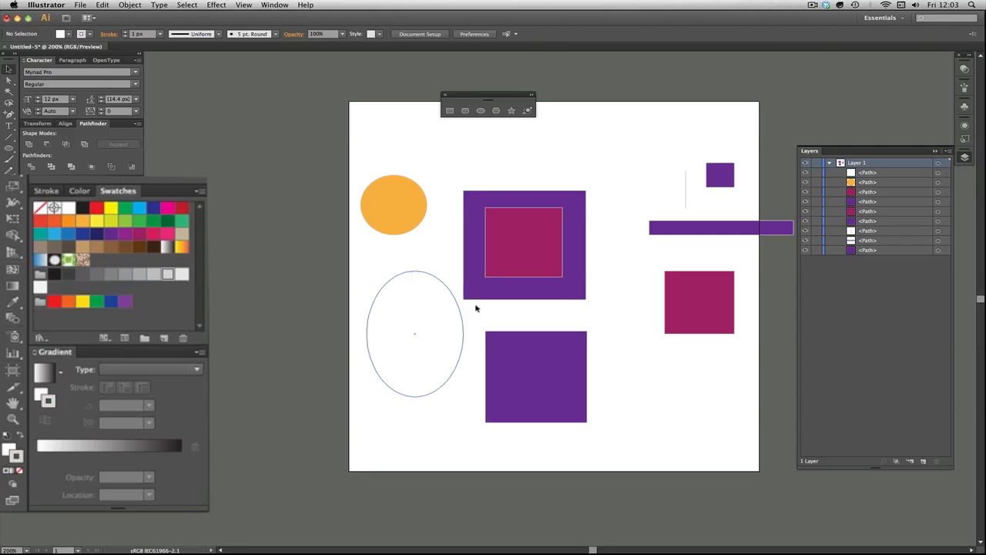
Set the ellipse's stroke weight to 0.5 px and deselect the shape
{"action": "left_click", "coordinate": [437, 282]}
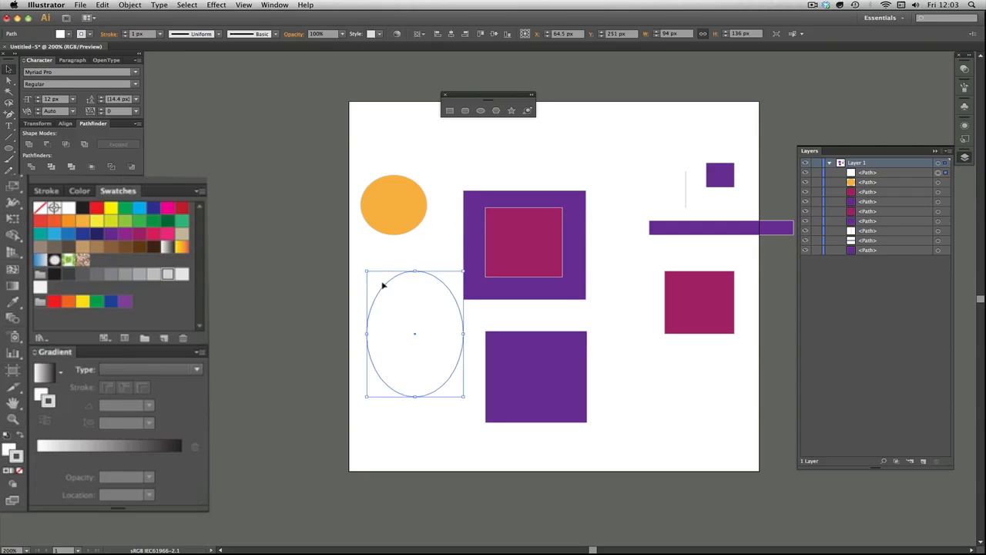
{"action": "left_click", "coordinate": [48, 191]}
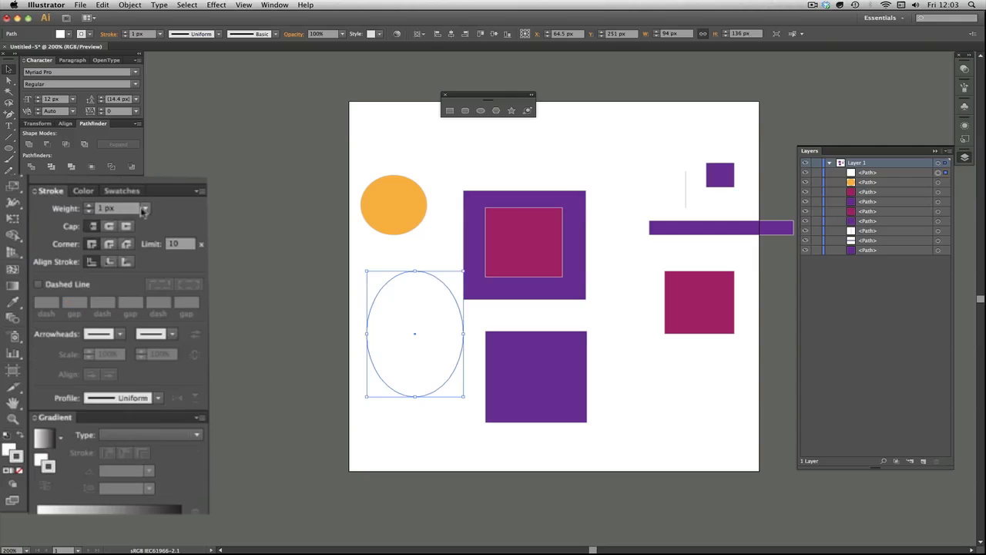
{"action": "double_click", "coordinate": [94, 208]}
{"action": "type", "text": "0.5"}
{"action": "key", "text": "Return"}
{"action": "left_click", "coordinate": [408, 248]}
{"action": "key", "text": "F8"}
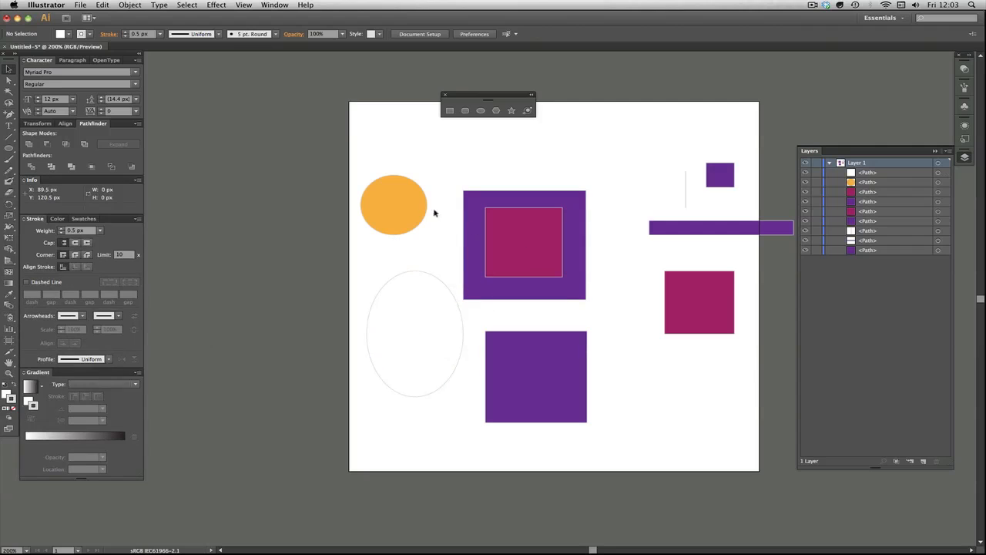
Move the orange circle onto the lower half of the white ellipse and place its path above the ellipse's path in Layer 1
{"action": "left_click_drag", "start_coordinate": [403, 198], "coordinate": [420, 340]}
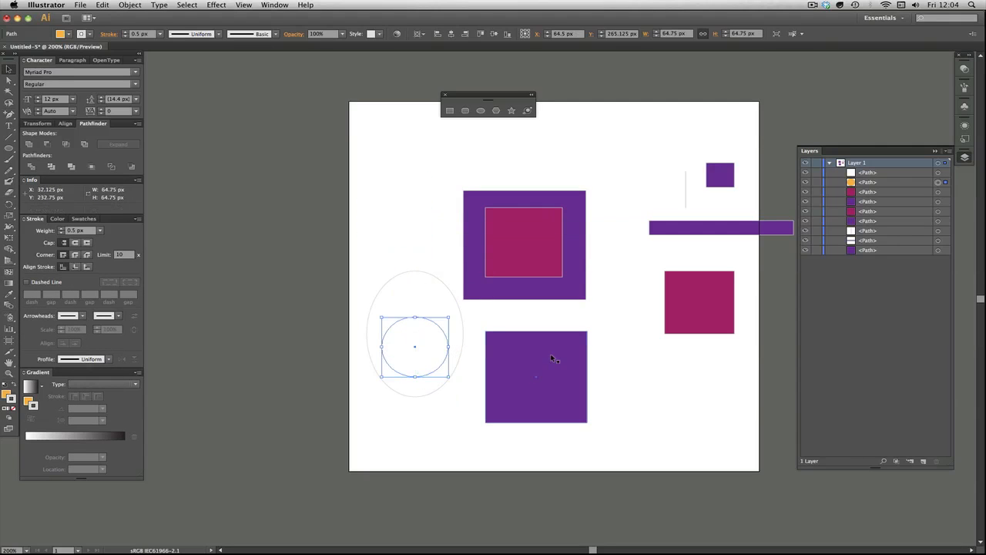
{"action": "left_click", "coordinate": [401, 192]}
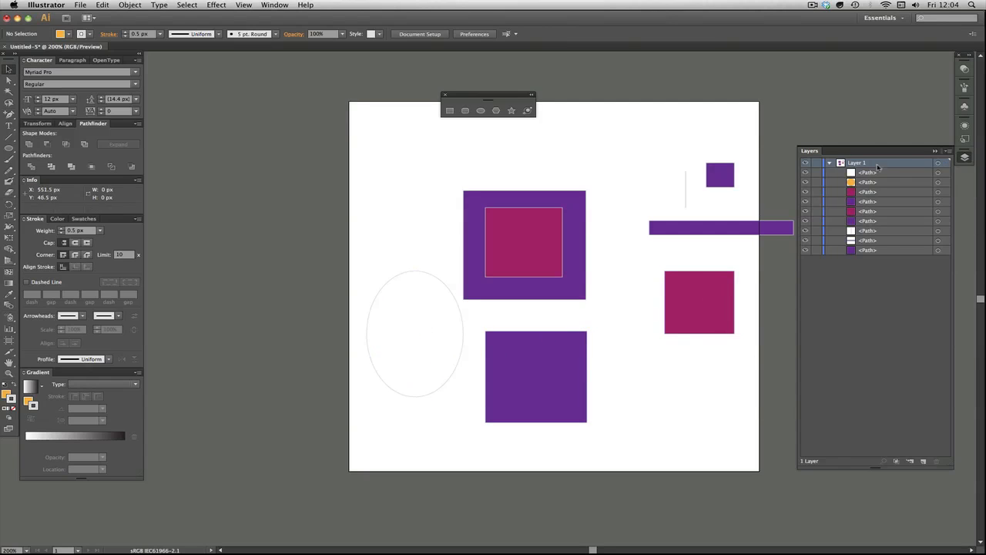
{"action": "left_click", "coordinate": [874, 182]}
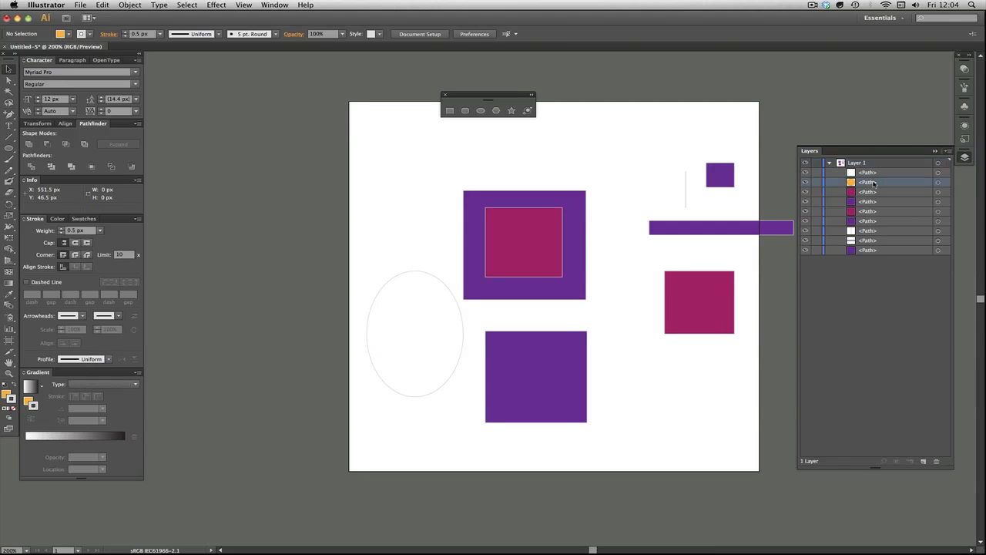
{"action": "left_click_drag", "start_coordinate": [874, 183], "coordinate": [871, 167]}
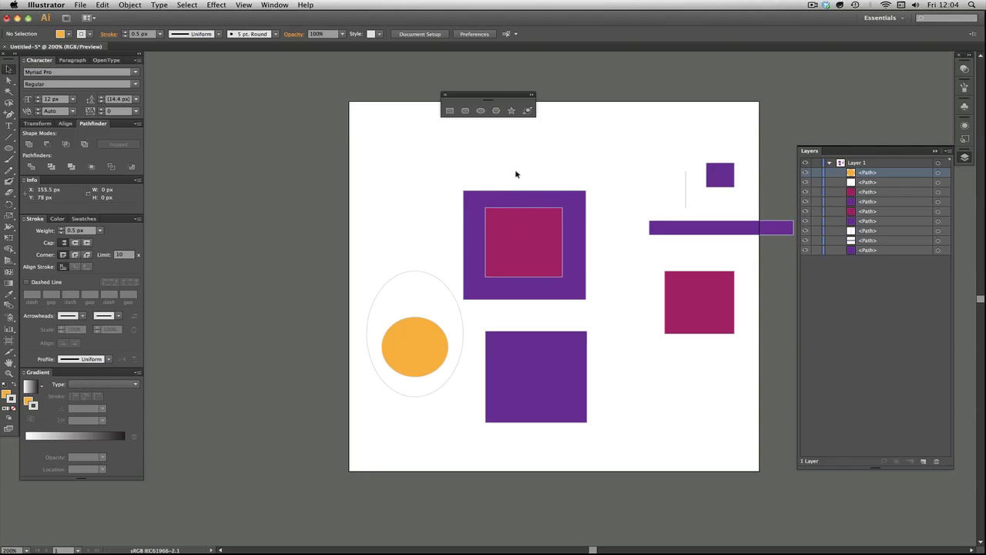
Move the central purple and magenta squares over the artboard's right edge, and move the ellipse with its circle to about X 143.875, Y 162.75 px
{"action": "left_click", "coordinate": [546, 266]}
{"action": "left_click_drag", "start_coordinate": [544, 286], "coordinate": [771, 311]}
{"action": "left_click_drag", "start_coordinate": [407, 217], "coordinate": [425, 360]}
{"action": "left_click_drag", "start_coordinate": [460, 317], "coordinate": [542, 235]}
{"action": "left_click", "coordinate": [601, 312]}
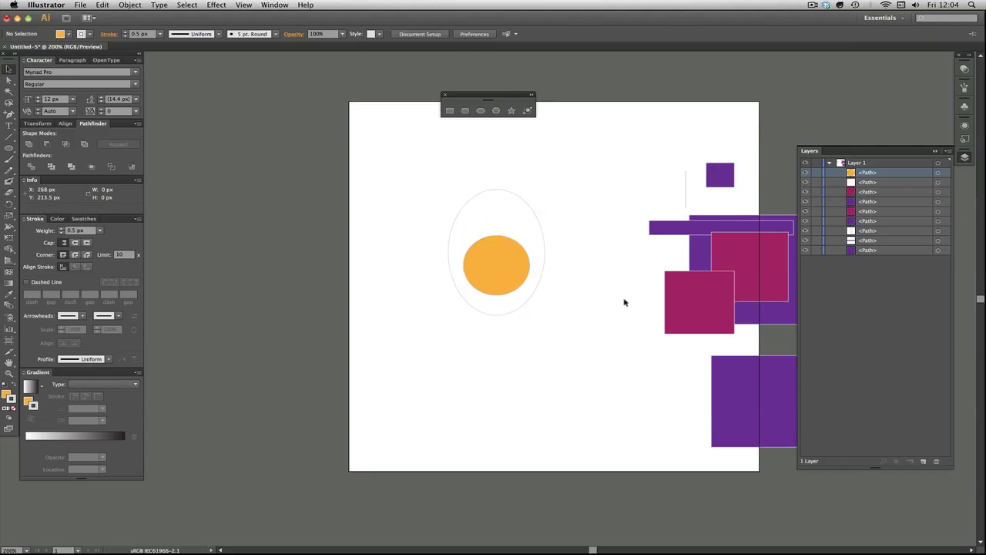
Copy the white ellipse and paste the copy directly behind it, checking the stacking by hiding and reshowing the orange circle
{"action": "left_click", "coordinate": [530, 214]}
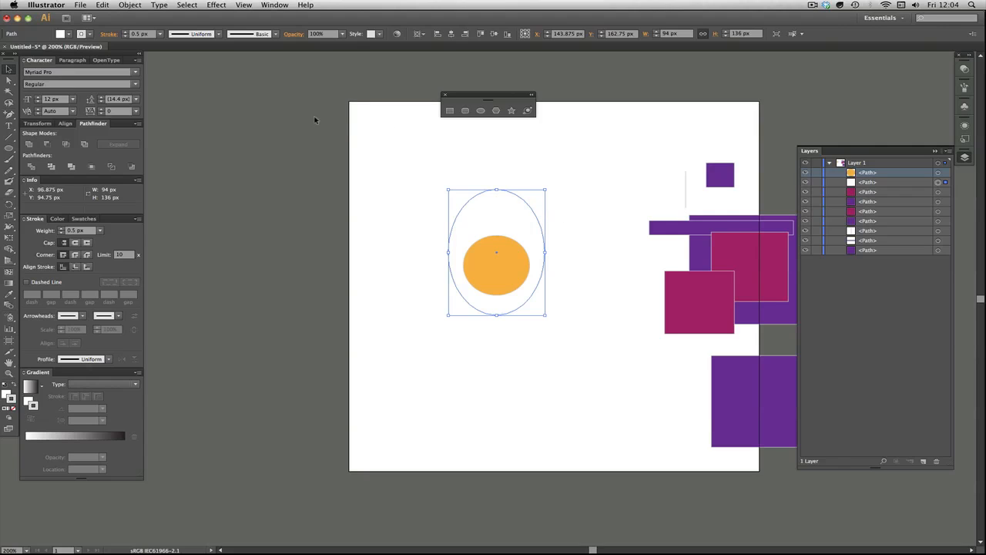
{"action": "left_click", "coordinate": [129, 5]}
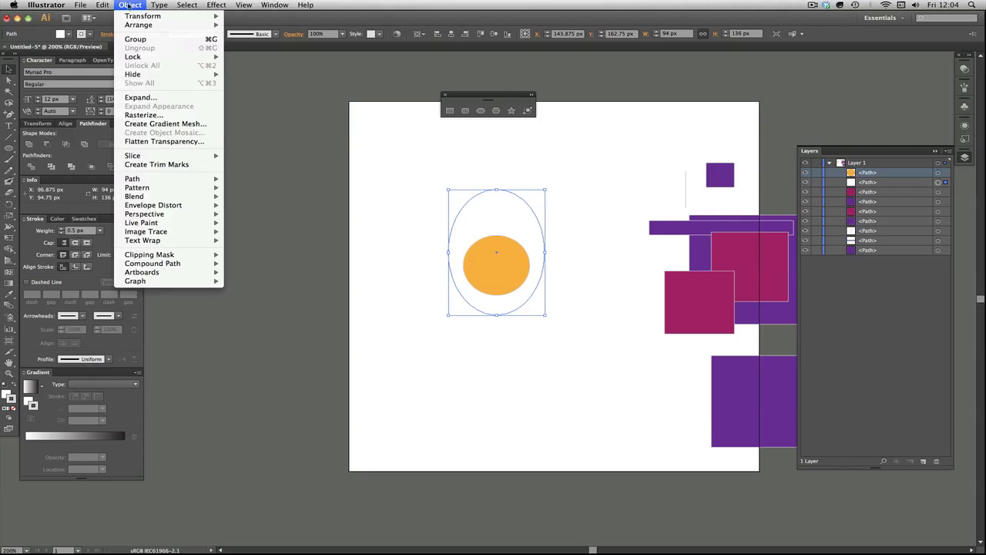
{"action": "mouse_move", "coordinate": [101, 5]}
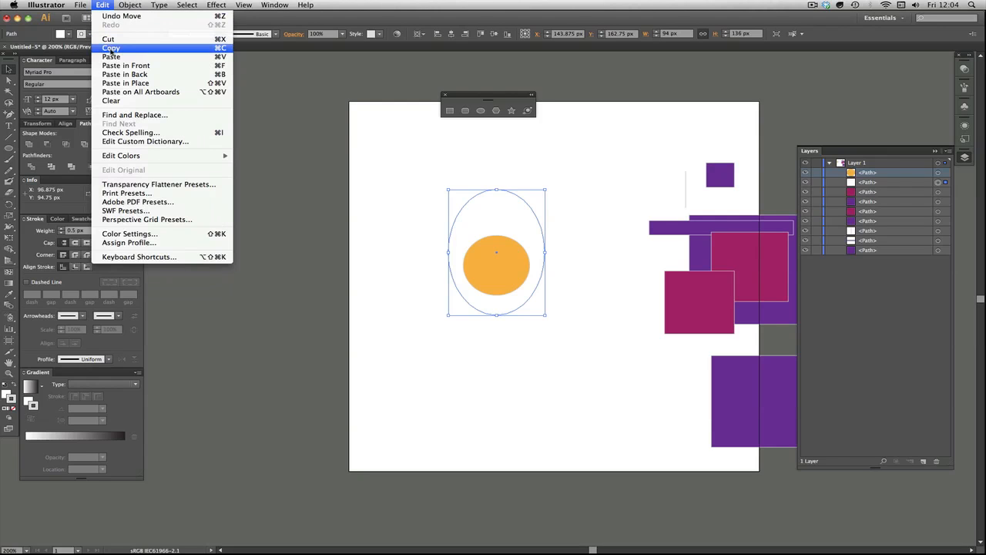
{"action": "left_click", "coordinate": [111, 49]}
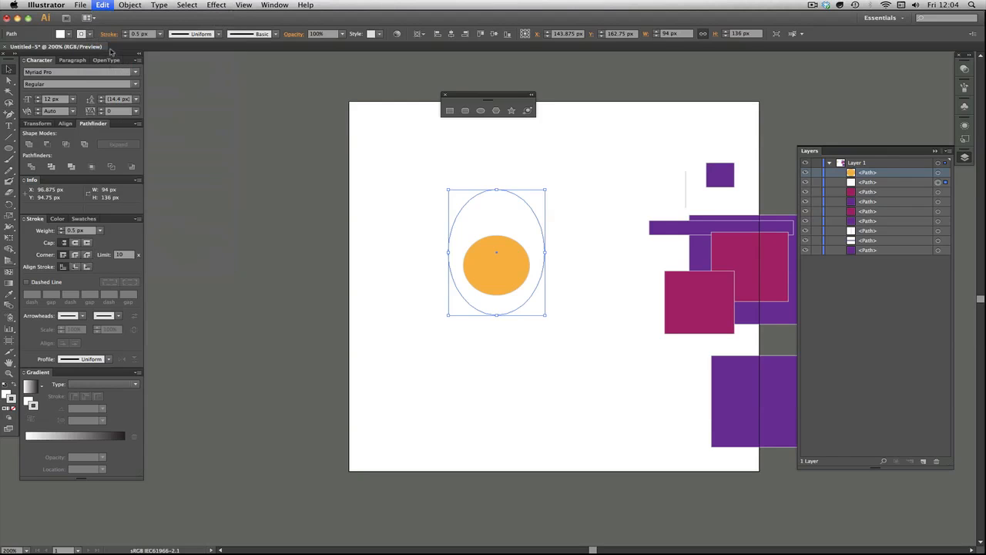
{"action": "left_click", "coordinate": [102, 5]}
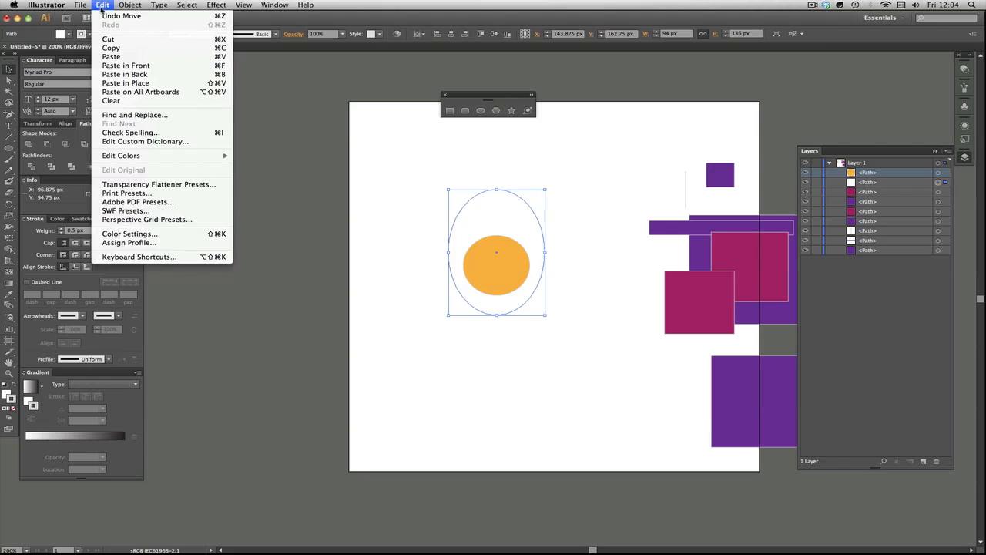
{"action": "left_click", "coordinate": [151, 74]}
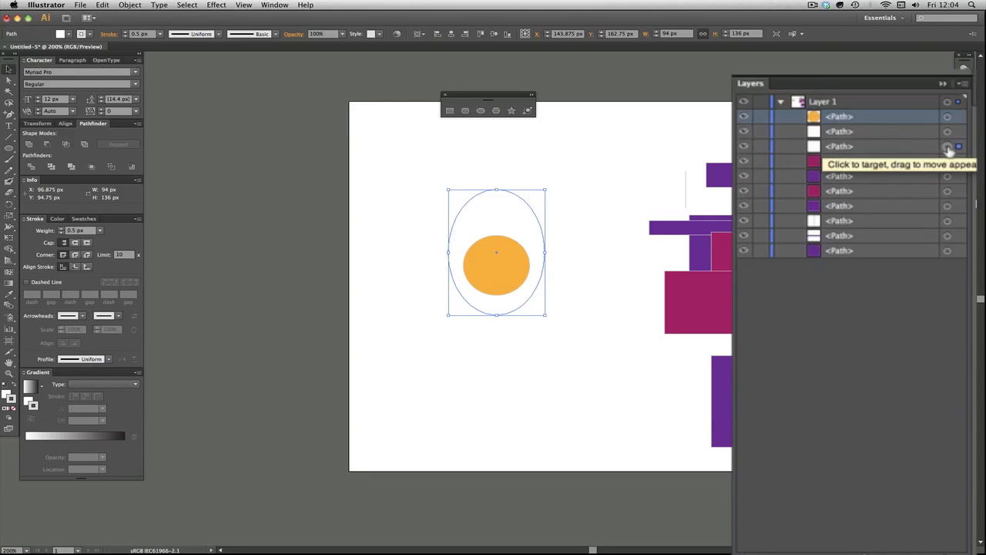
{"action": "left_click", "coordinate": [743, 116]}
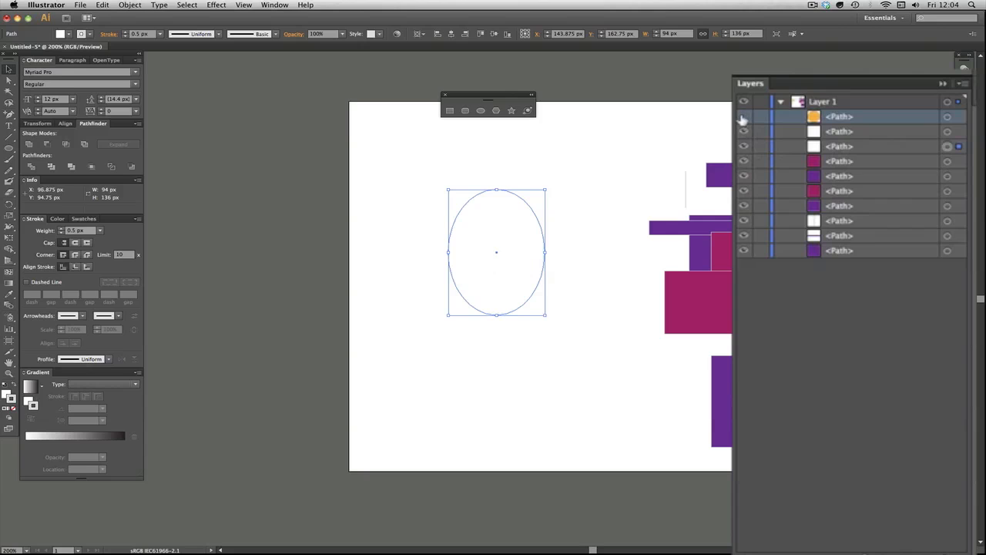
{"action": "left_click", "coordinate": [744, 117]}
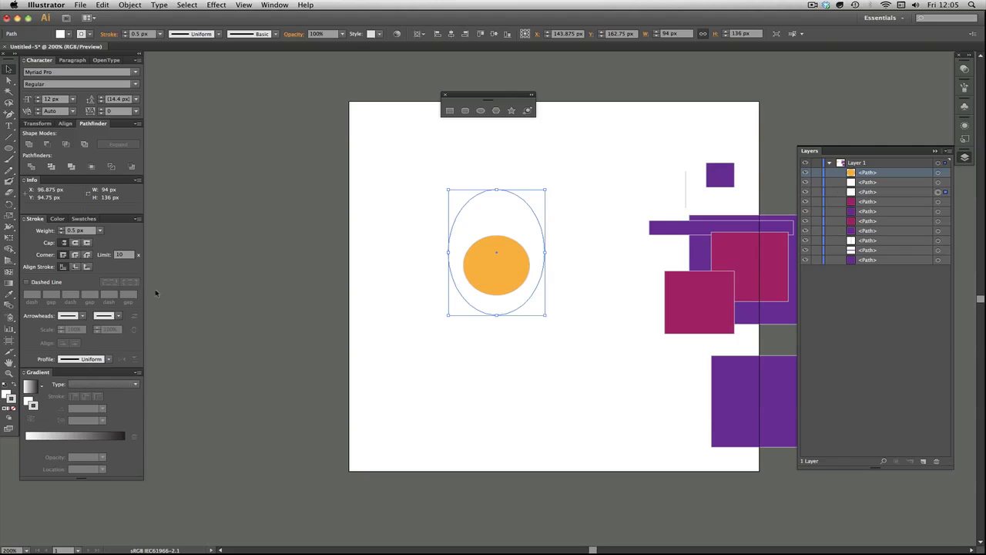
Give the pasted back ellipse a light grey fill (D1D3D4) and remove its stroke
{"action": "left_click", "coordinate": [83, 218]}
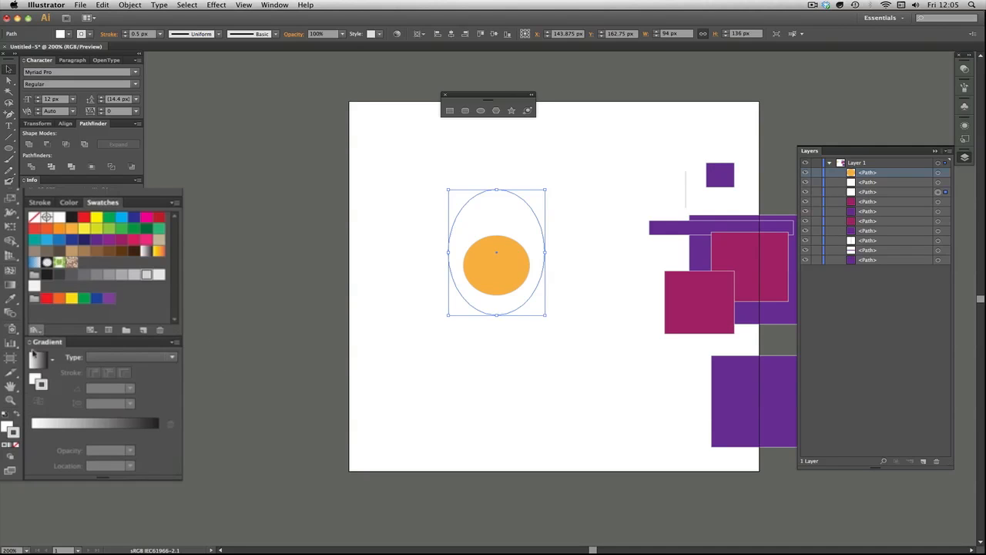
{"action": "left_click", "coordinate": [13, 433]}
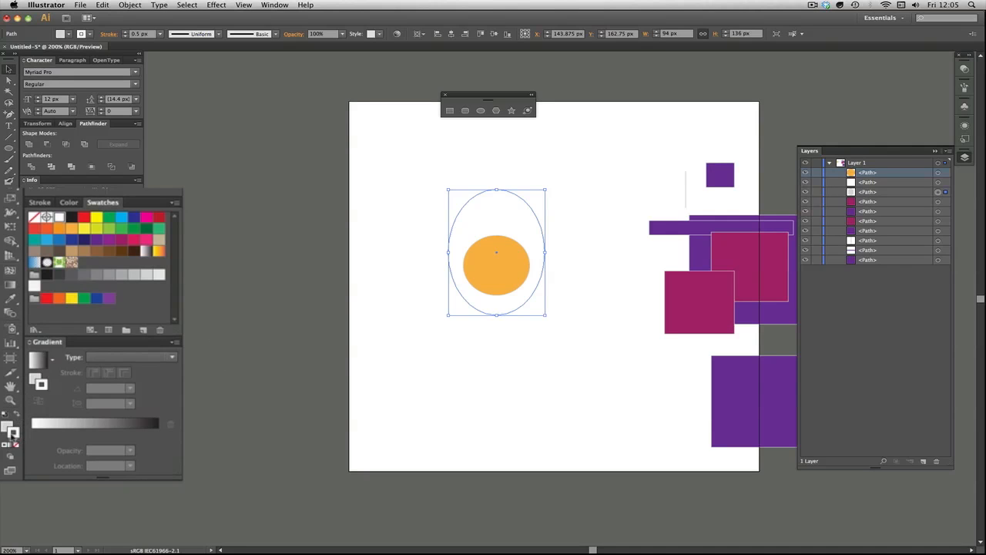
{"action": "left_click", "coordinate": [16, 444]}
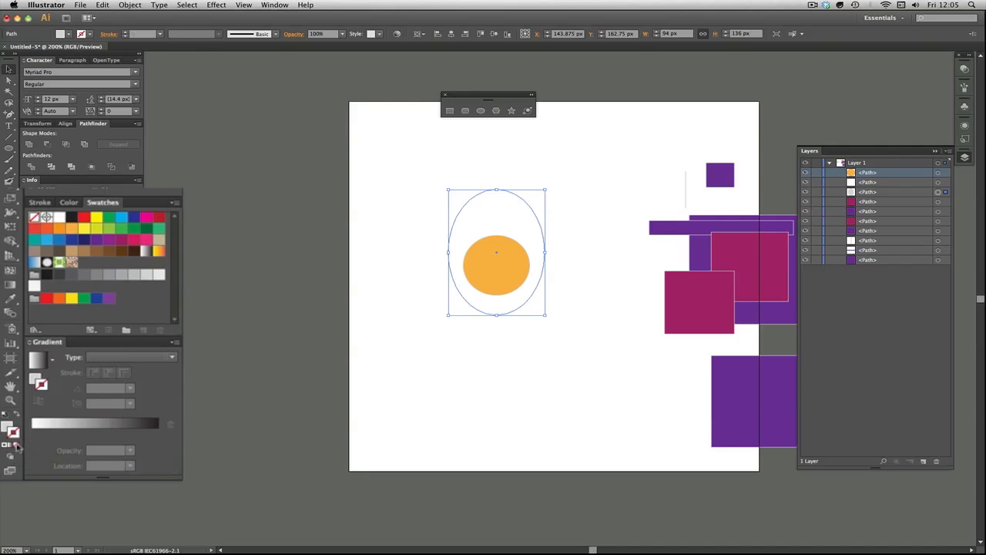
{"action": "left_click", "coordinate": [7, 427]}
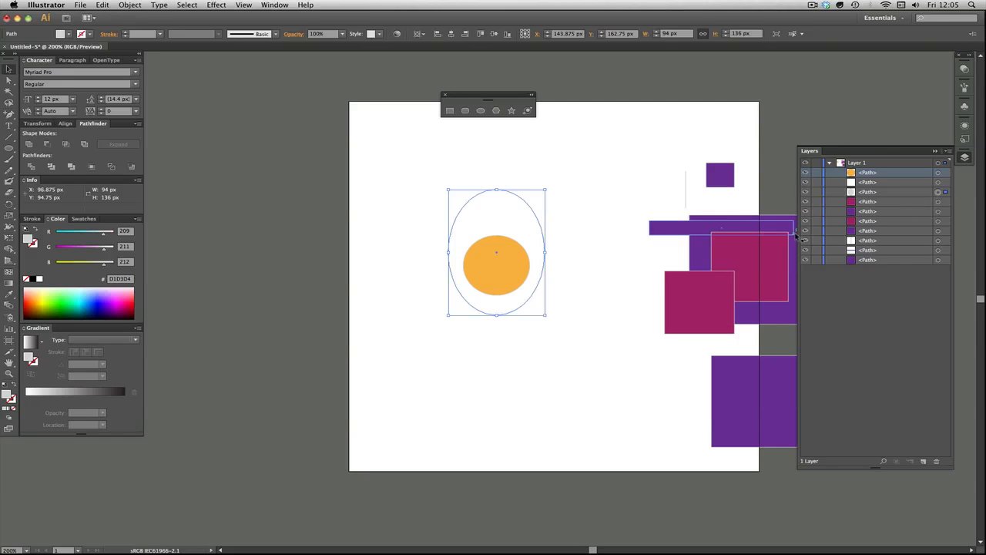
Nudge the grey ellipse 2 px right and 2 px down as the egg's shadow, and leave it deselected
{"action": "key", "text": "Right"}
{"action": "key", "text": "Right"}
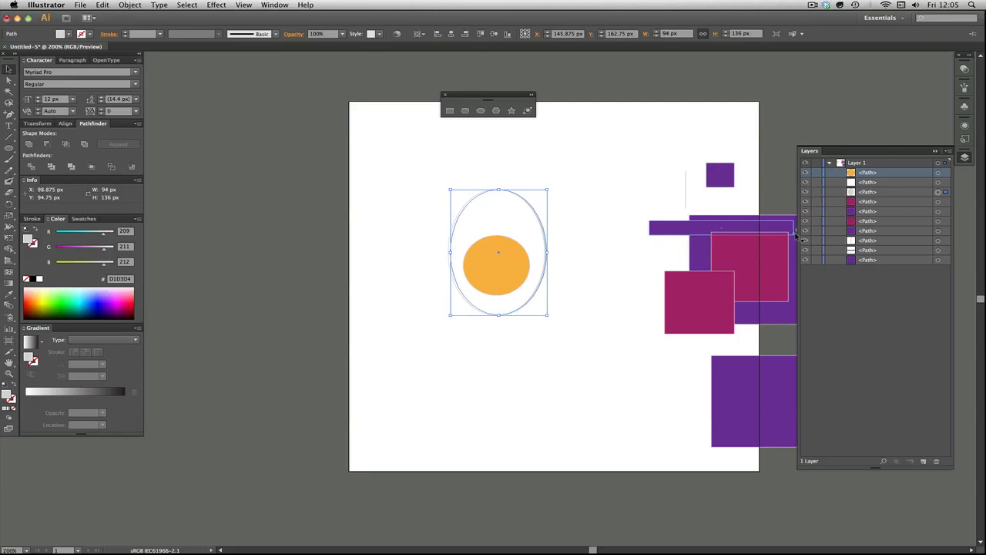
{"action": "key", "text": "Down"}
{"action": "key", "text": "Down"}
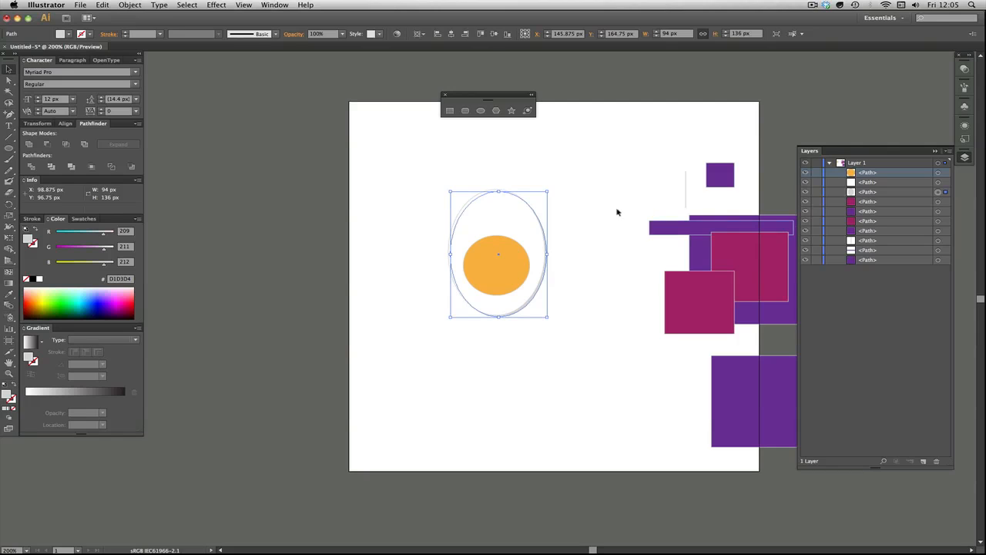
{"action": "left_click", "coordinate": [617, 212]}
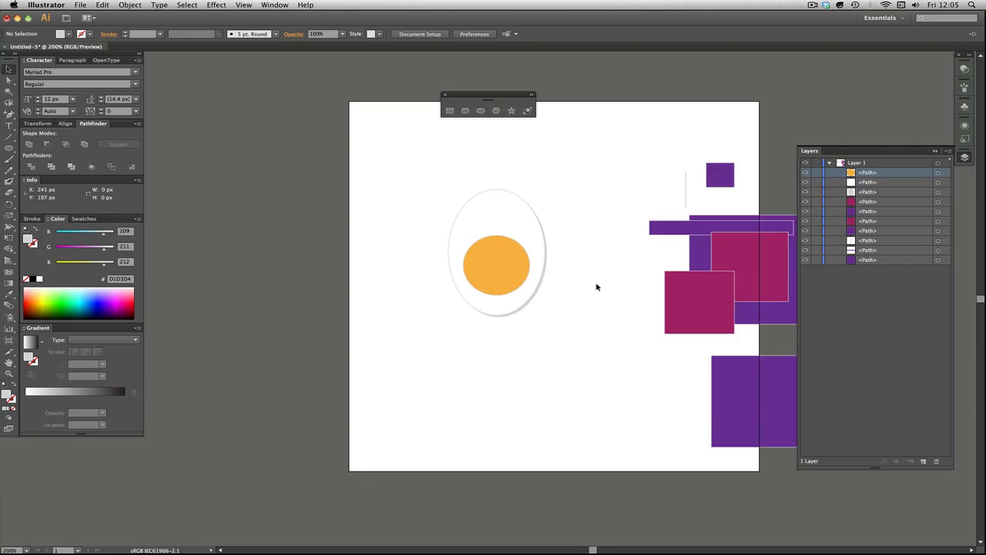
{"action": "left_click", "coordinate": [545, 277]}
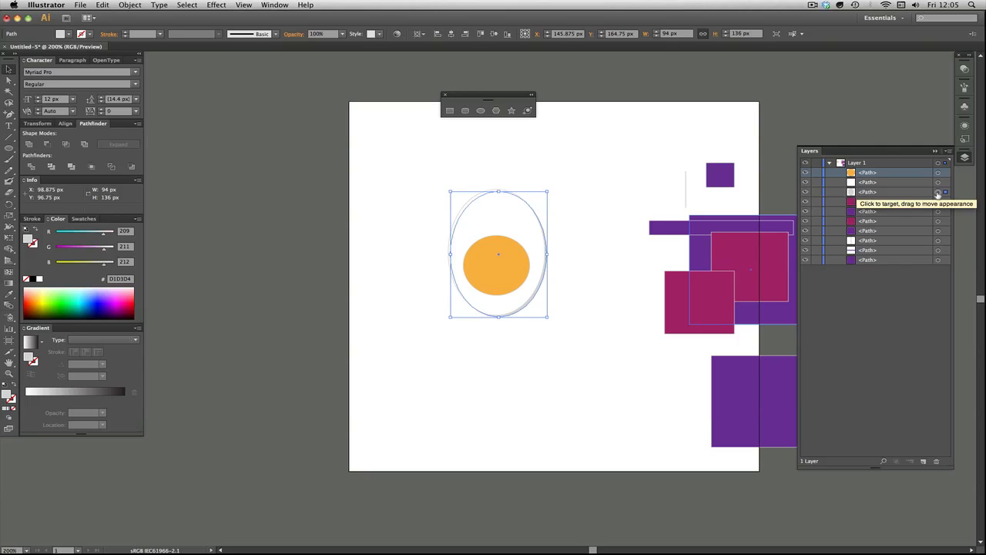
{"action": "left_click", "coordinate": [625, 208]}
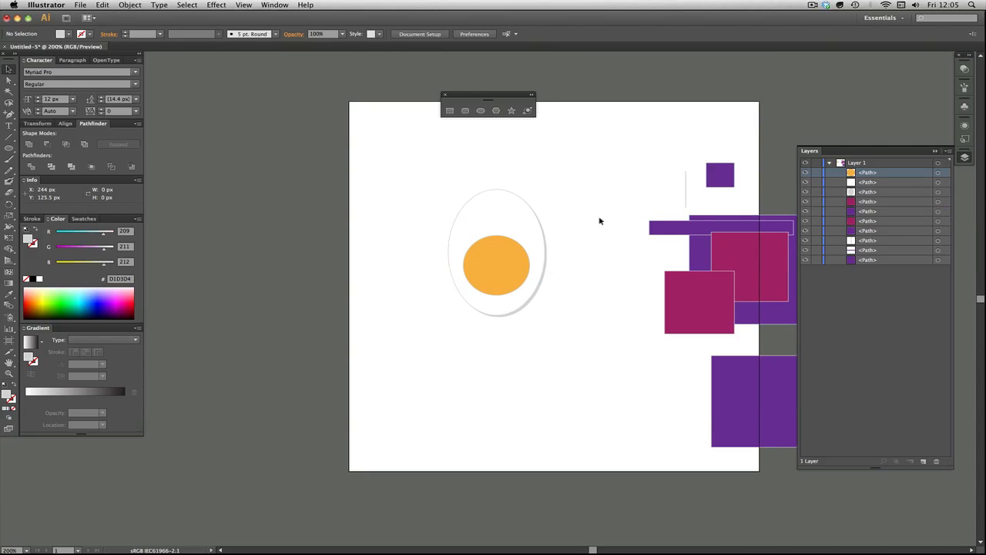
Draw a grey three-point star about 90.5 by 81.4 px at the artboard's upper edge, above the egg
{"action": "scroll", "coordinate": [588, 171], "scroll_direction": "right", "scroll_amount": 5}
{"action": "scroll", "coordinate": [588, 171], "scroll_direction": "up", "scroll_amount": 2}
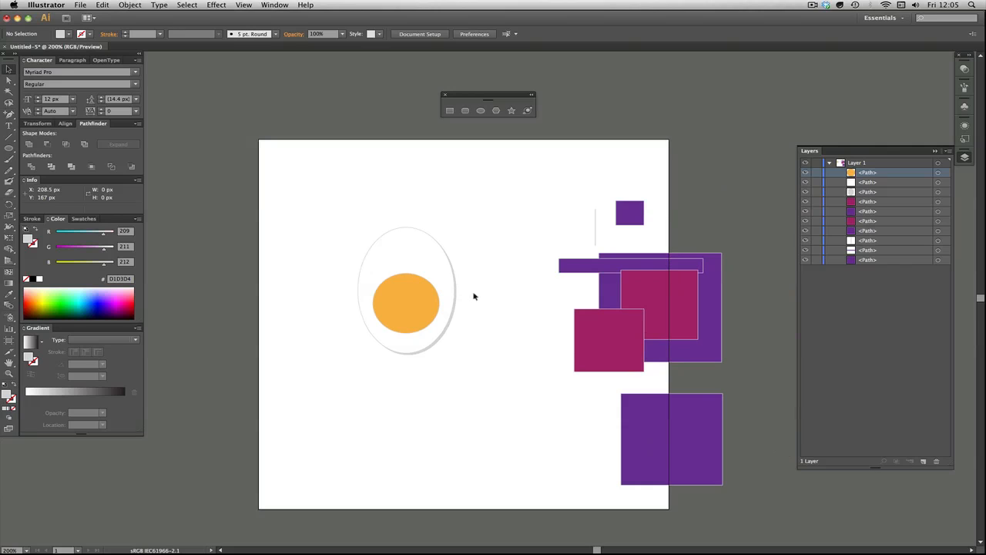
{"action": "left_click", "coordinate": [511, 110]}
{"action": "left_click_drag", "start_coordinate": [464, 164], "coordinate": [460, 212]}
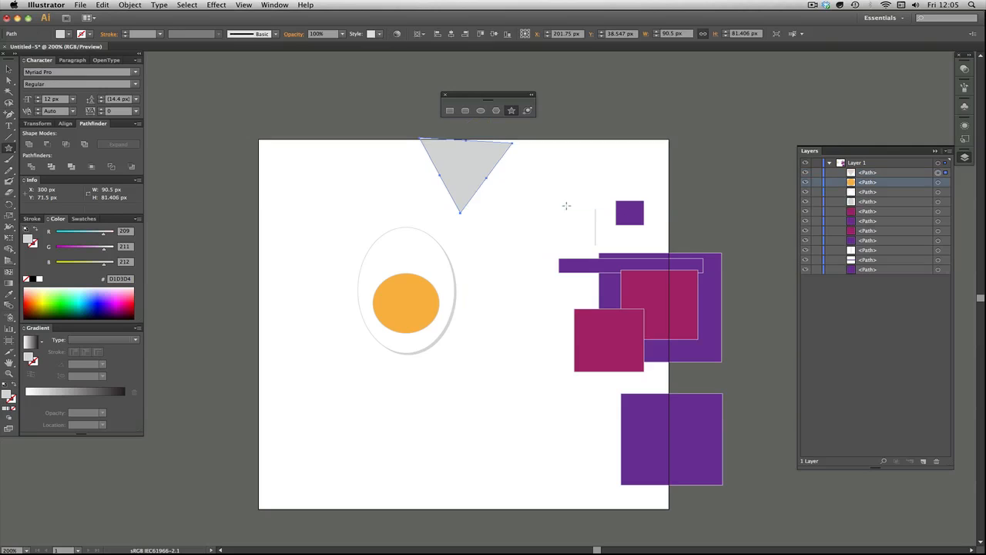
Create a five-point star with radii 52.3671 px and 26.1835 px near the artboard's upper right corner
{"action": "left_click", "coordinate": [513, 111]}
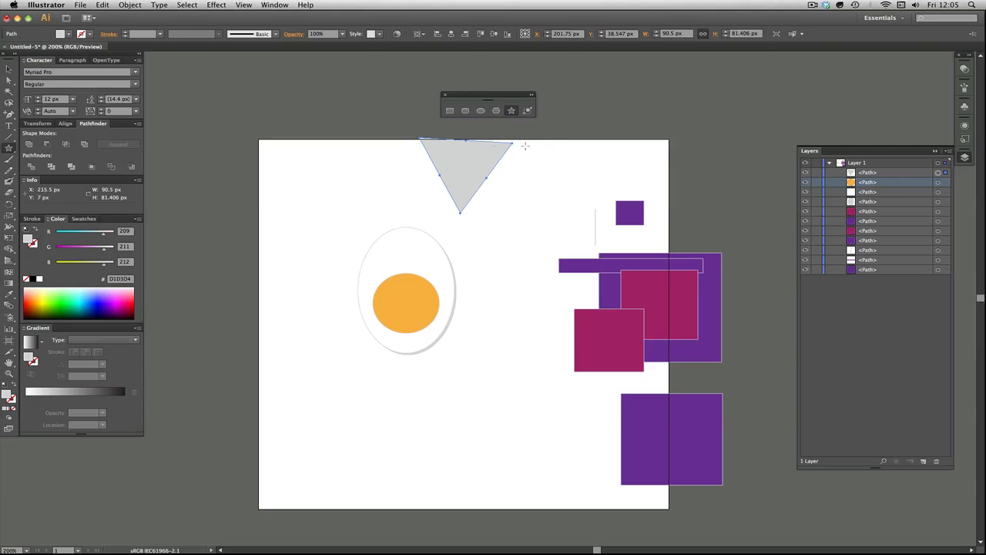
{"action": "left_click", "coordinate": [695, 183]}
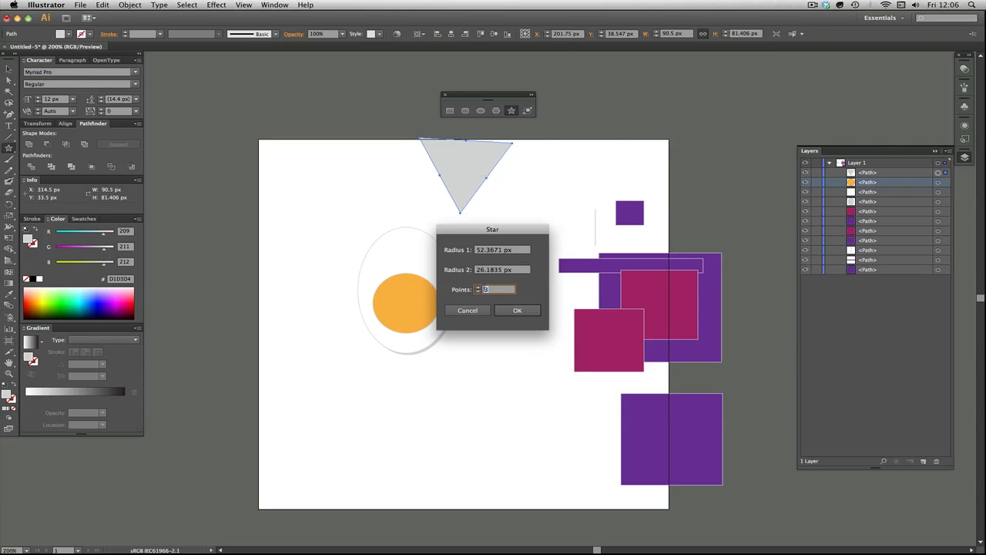
{"action": "type", "text": "5"}
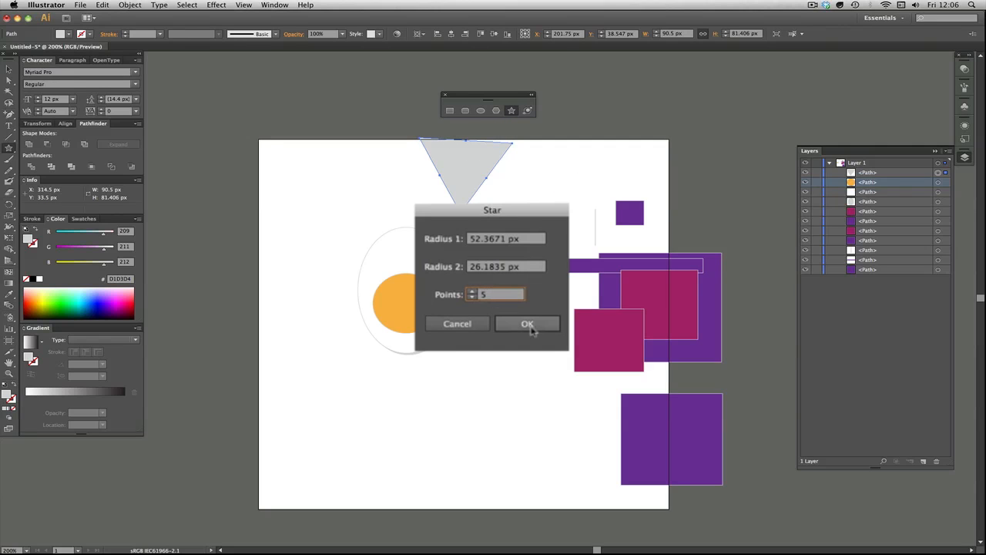
{"action": "left_click", "coordinate": [529, 324]}
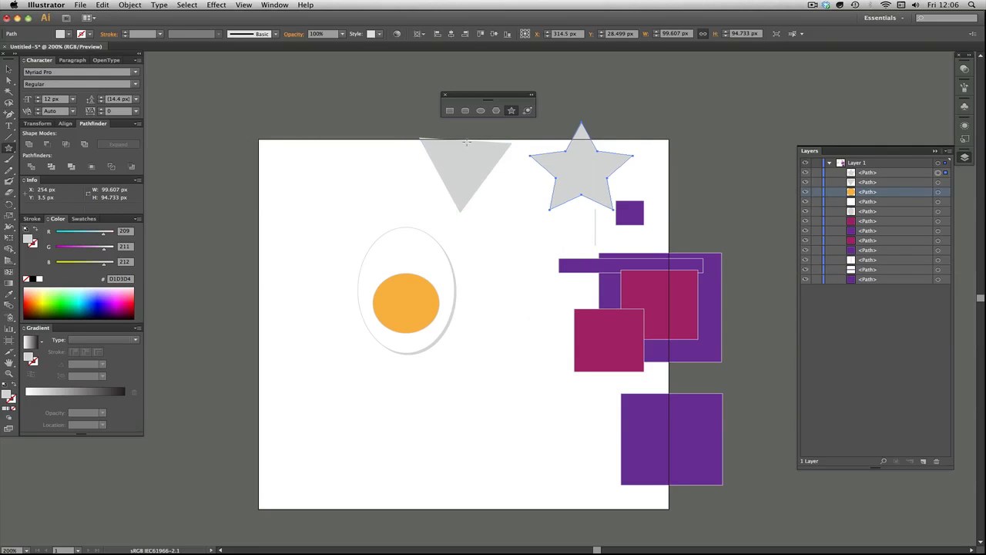
Draw a larger five-point star about 151 by 144 px outside the artboard's upper left corner
{"action": "scroll", "coordinate": [362, 140], "scroll_direction": "left", "scroll_amount": 5}
{"action": "scroll", "coordinate": [363, 140], "scroll_direction": "up", "scroll_amount": 2}
{"action": "left_click_drag", "start_coordinate": [339, 128], "coordinate": [296, 193]}
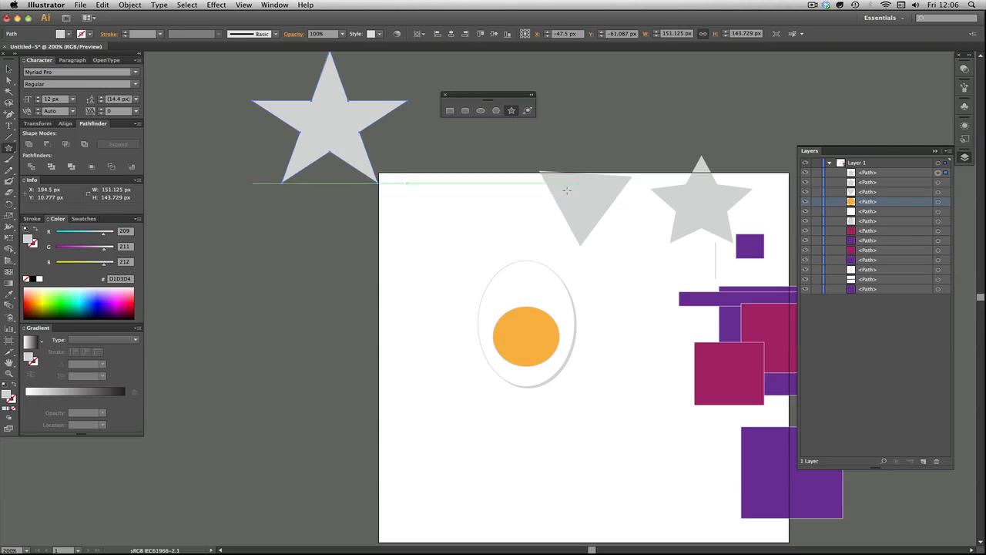
Create a six-sided polygon with a 50 px radius left of the artboard, below the large star
{"action": "left_click", "coordinate": [496, 111]}
{"action": "left_click", "coordinate": [285, 262]}
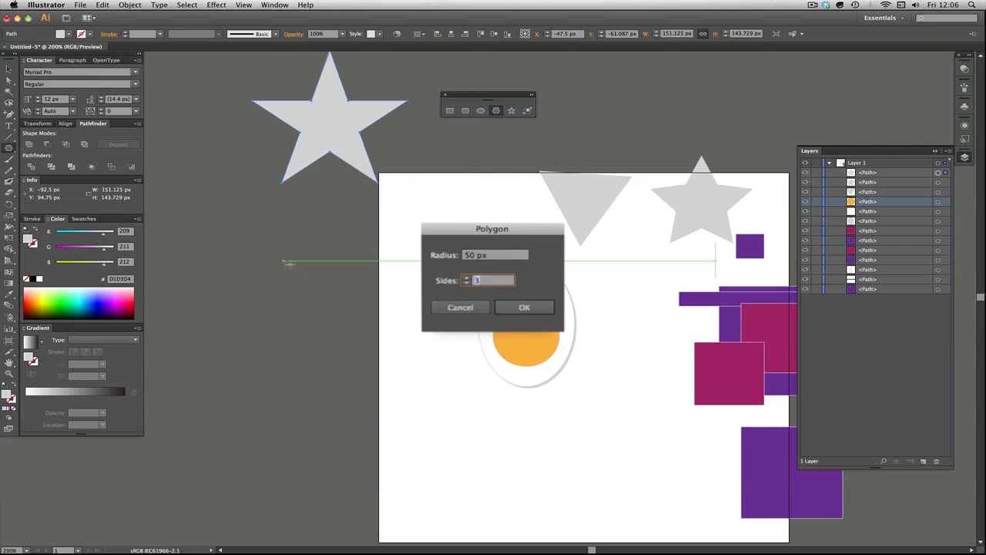
{"action": "double_click", "coordinate": [467, 282]}
{"action": "type", "text": "6"}
{"action": "left_click", "coordinate": [526, 307]}
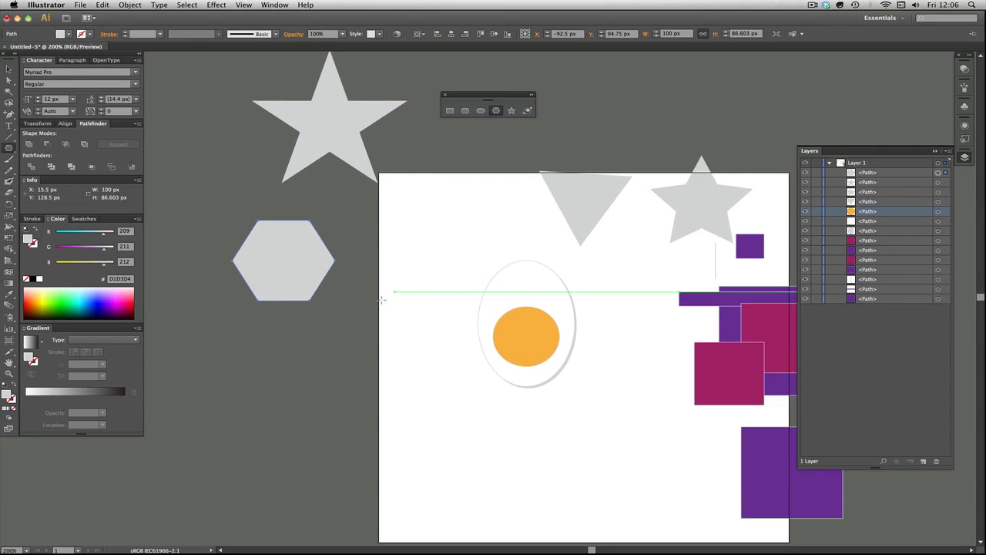
Create a three-sided polygon with a 50 px radius below the hexagon
{"action": "left_click", "coordinate": [313, 374]}
{"action": "left_click", "coordinate": [463, 284]}
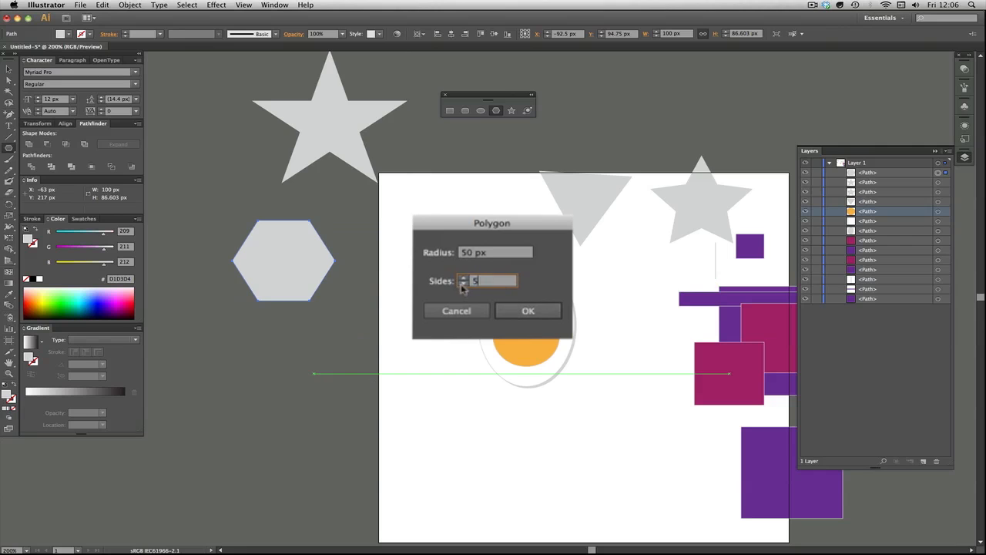
{"action": "left_click", "coordinate": [463, 285]}
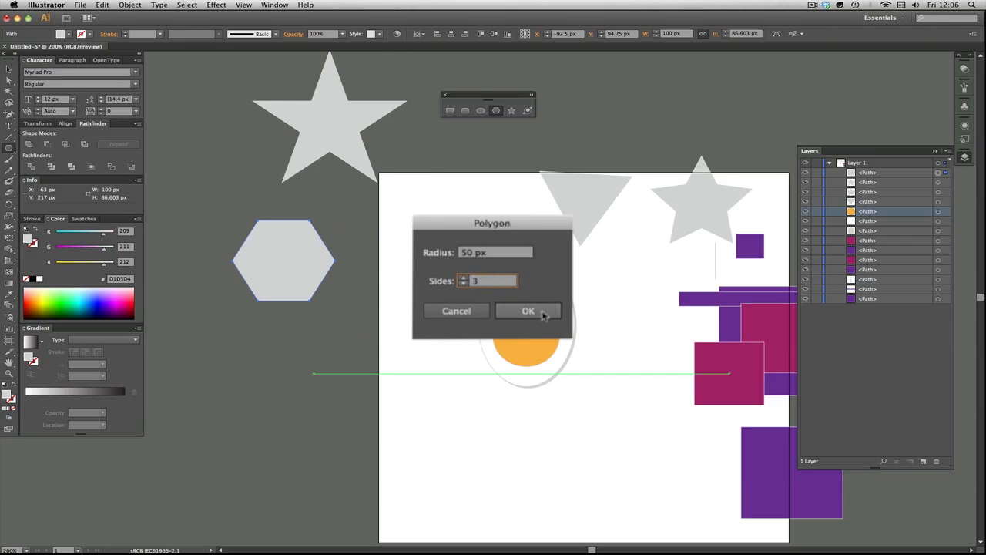
{"action": "left_click", "coordinate": [527, 311]}
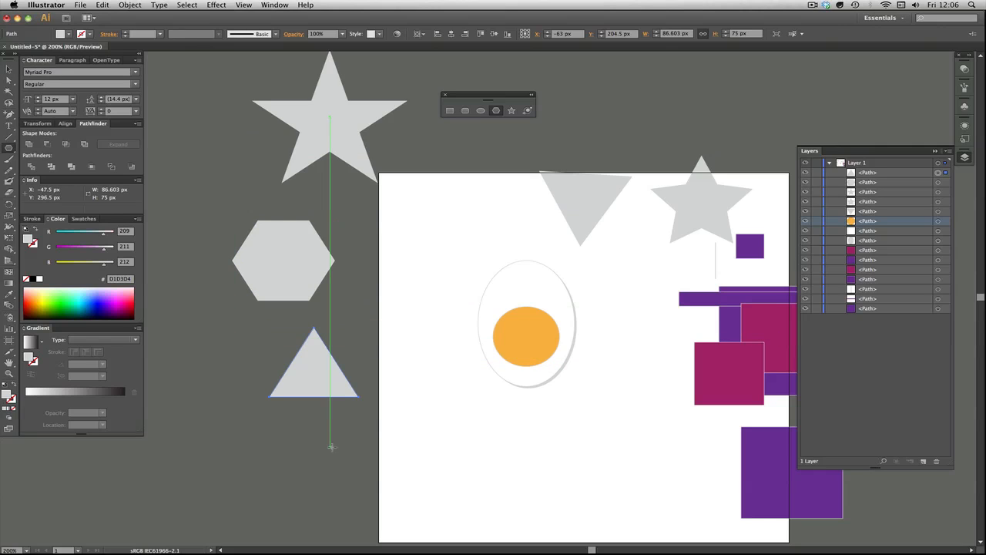
Stretch the triangle below the hexagon to 144 px tall and move it up to Y 221 px
{"action": "key", "text": "v"}
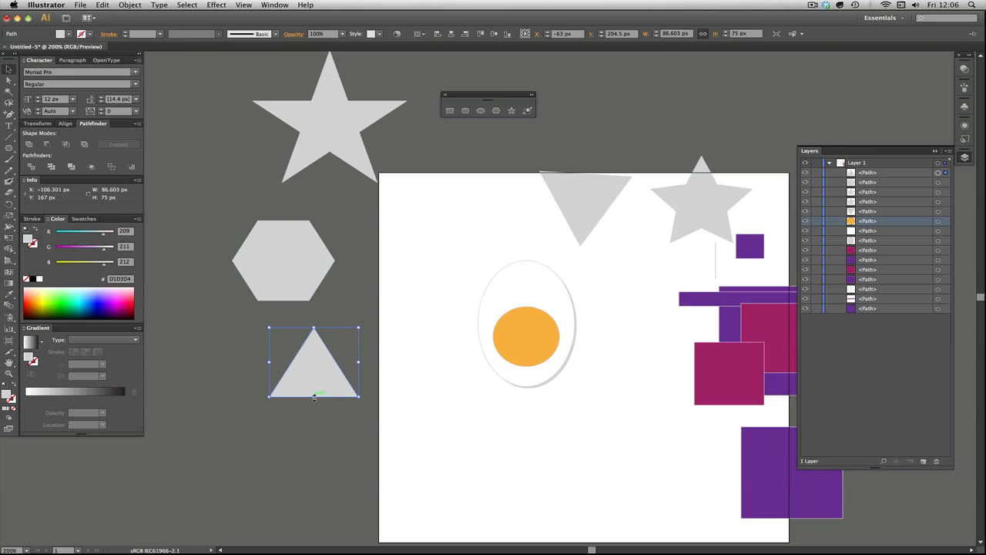
{"action": "left_click_drag", "start_coordinate": [314, 396], "coordinate": [313, 461]}
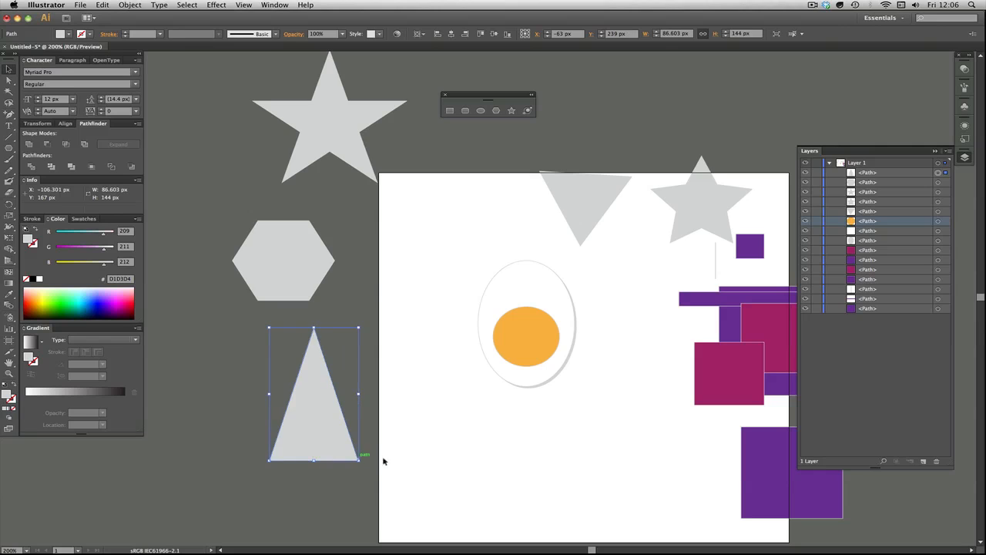
{"action": "left_click_drag", "start_coordinate": [313, 325], "coordinate": [313, 309]}
{"action": "left_click_drag", "start_coordinate": [447, 246], "coordinate": [349, 242]}
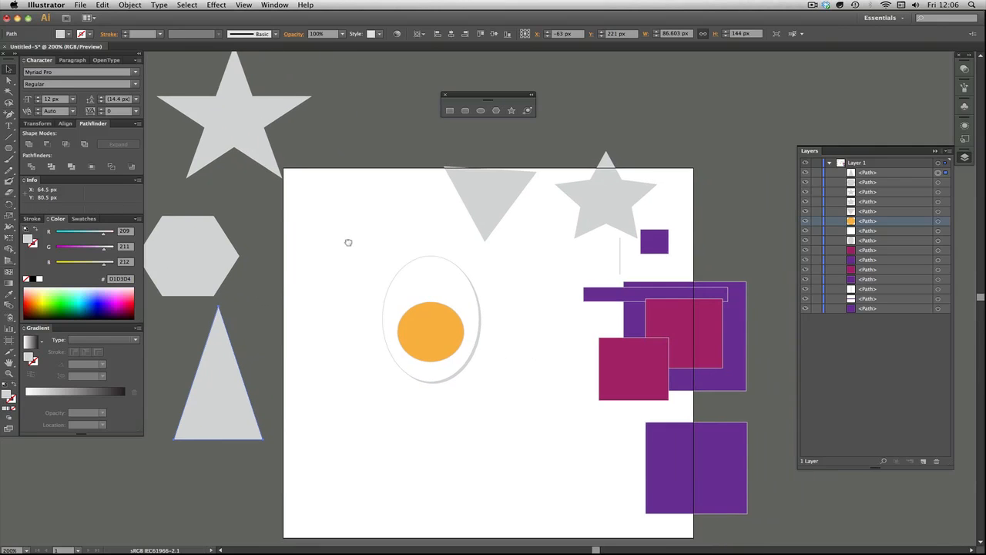
{"action": "key", "text": "v"}
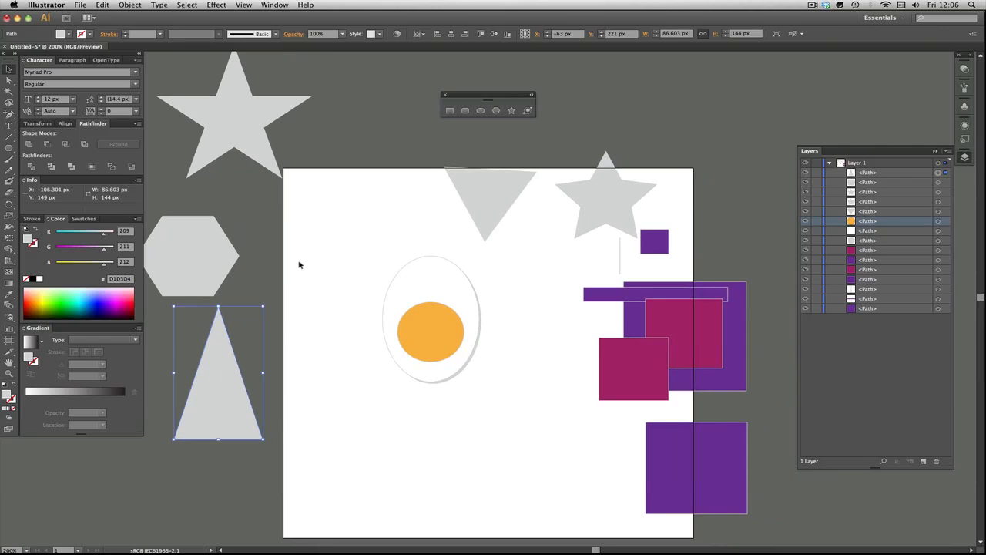